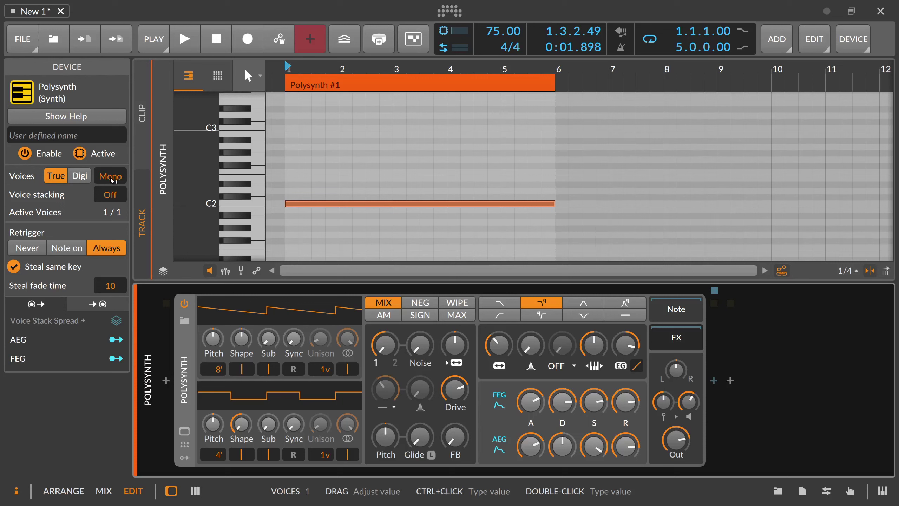
Try the Polysynth with 5 voices, and set its voice count back to Mono.
{"action": "left_click_drag", "start_coordinate": [110, 178], "coordinate": [111, 166]}
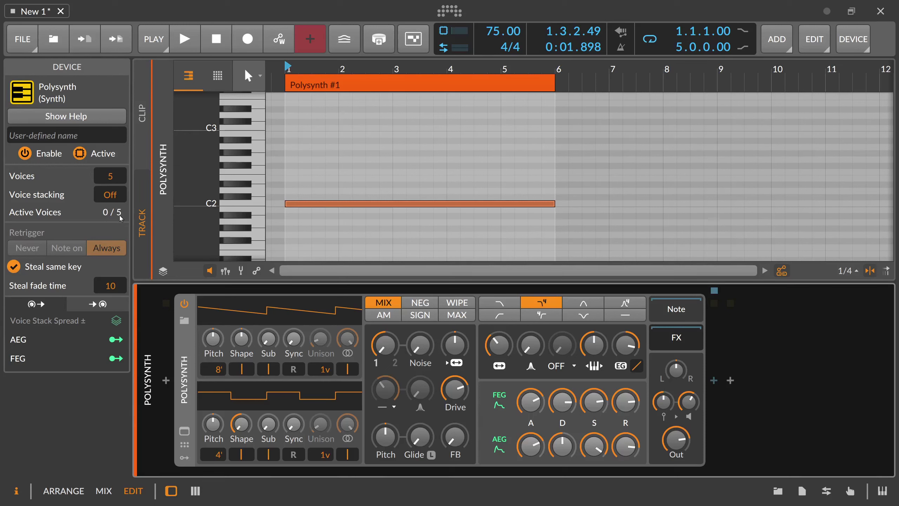
{"action": "left_click_drag", "start_coordinate": [111, 177], "coordinate": [109, 184]}
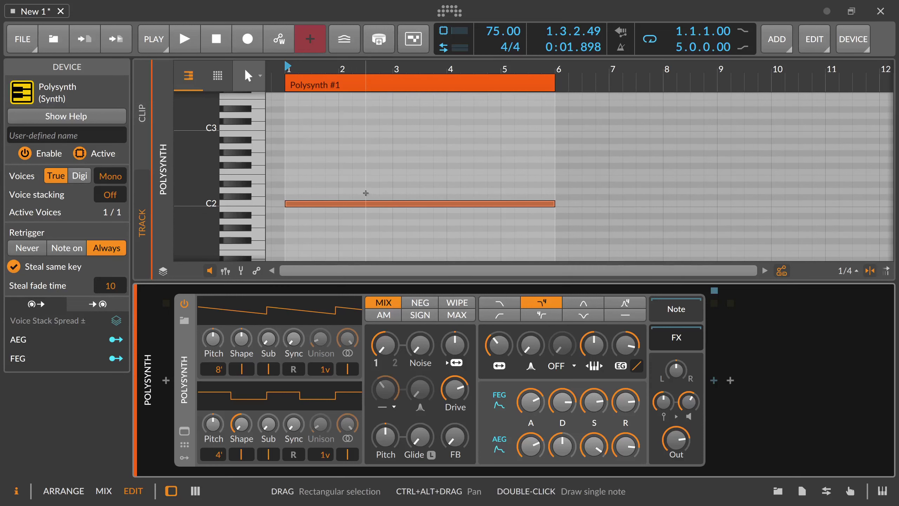
Audition the single C2 note and adjust the Polysynth's pre-filter drive to about +18.3 dB.
{"action": "key", "text": "space"}
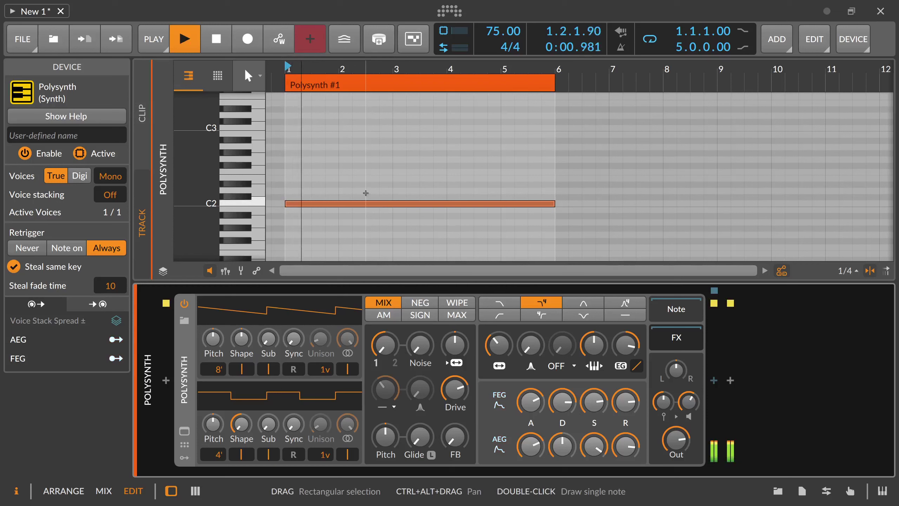
{"action": "key", "text": "space"}
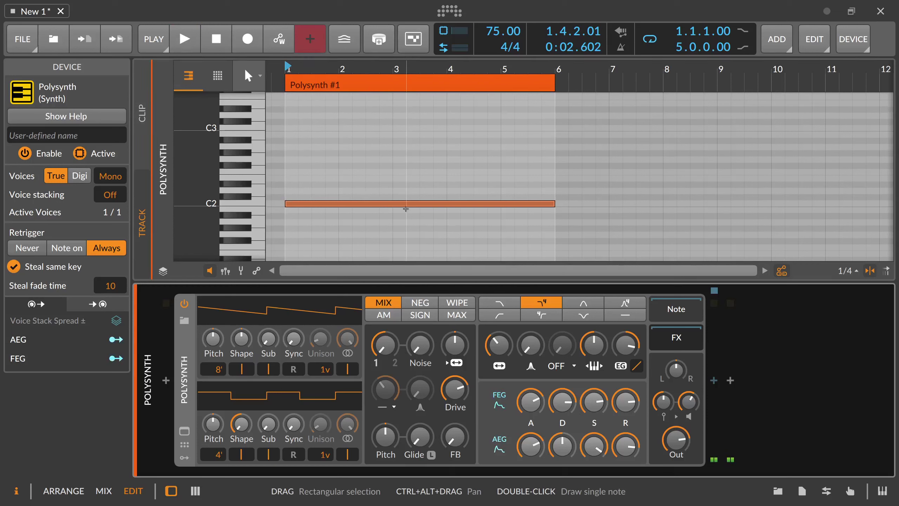
{"action": "key", "text": "space"}
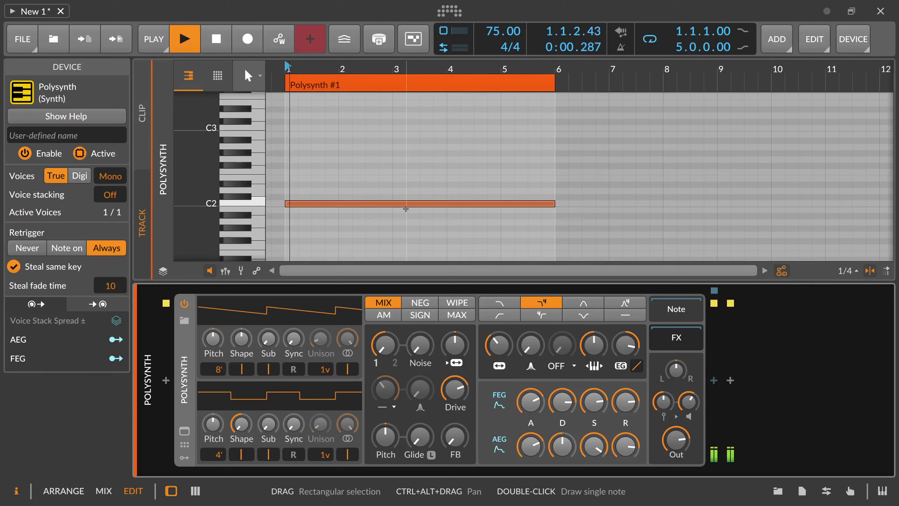
{"action": "left_click_drag", "start_coordinate": [456, 389], "coordinate": [456, 394]}
{"action": "key", "text": "space"}
{"action": "key", "text": "space"}
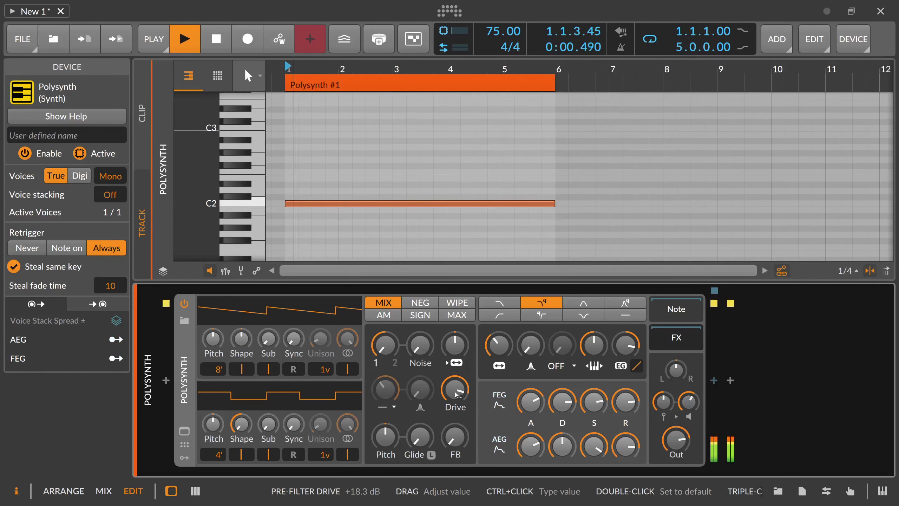
{"action": "key", "text": "space"}
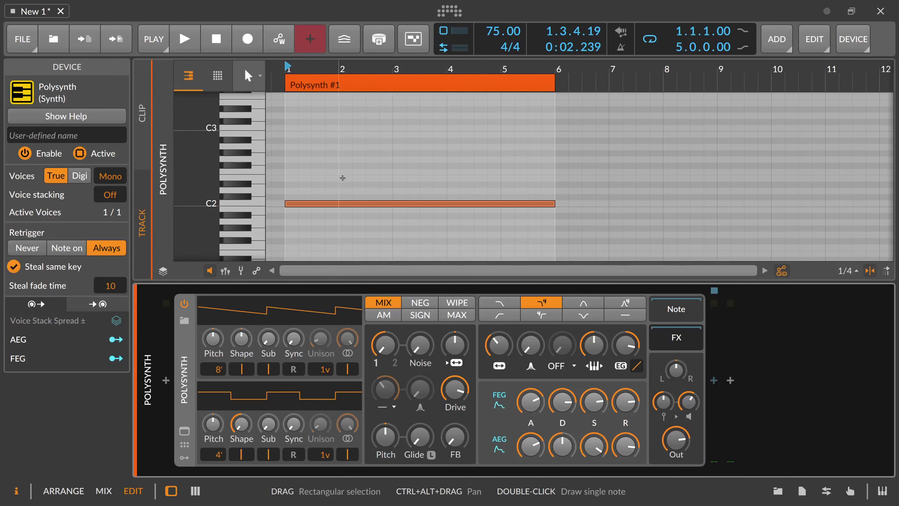
Draw a four-bar G2 note from the start of bar 2, overlapping the long C2 note.
{"action": "left_click_drag", "start_coordinate": [345, 161], "coordinate": [553, 162]}
{"action": "left_click", "coordinate": [173, 350]}
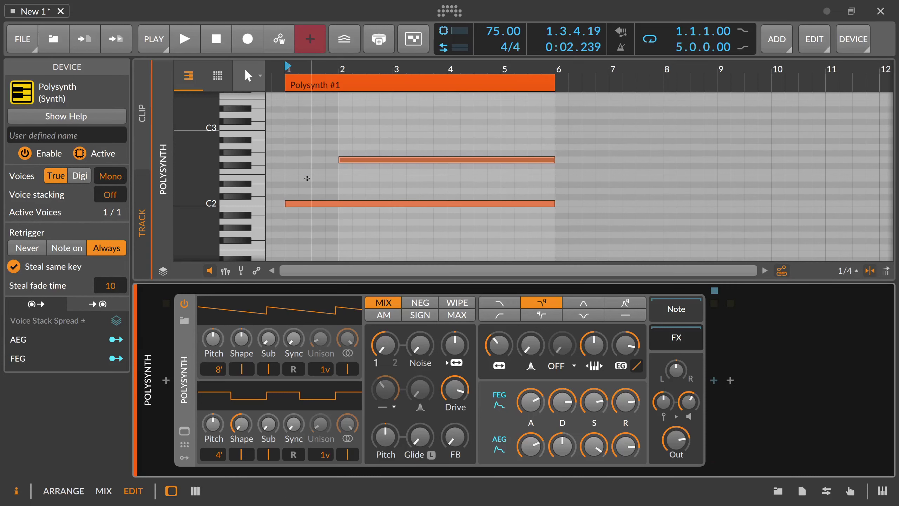
{"action": "left_click", "coordinate": [361, 160]}
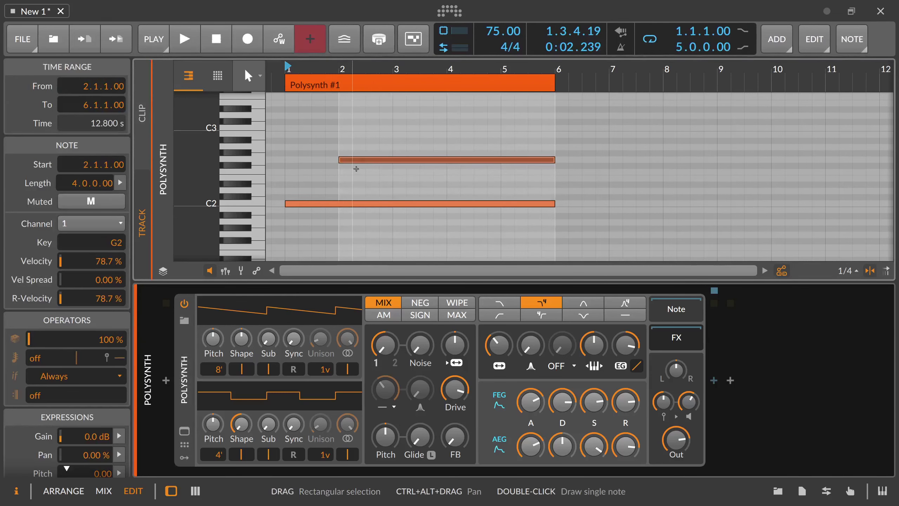
{"action": "left_click", "coordinate": [344, 204]}
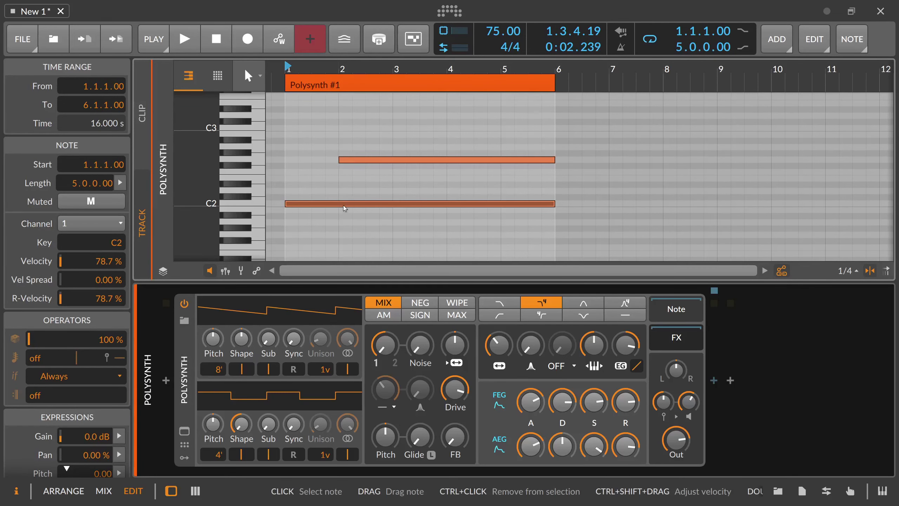
{"action": "left_click_drag", "start_coordinate": [352, 188], "coordinate": [357, 155]}
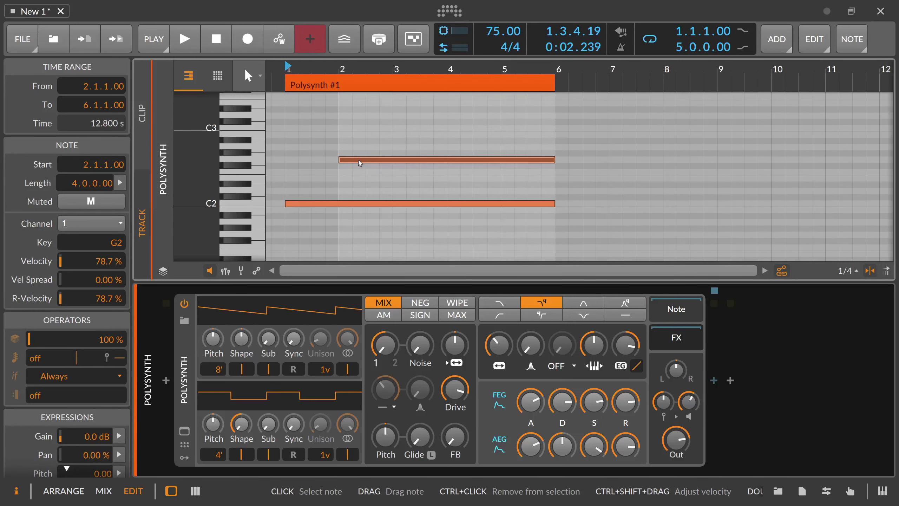
{"action": "left_click", "coordinate": [328, 184]}
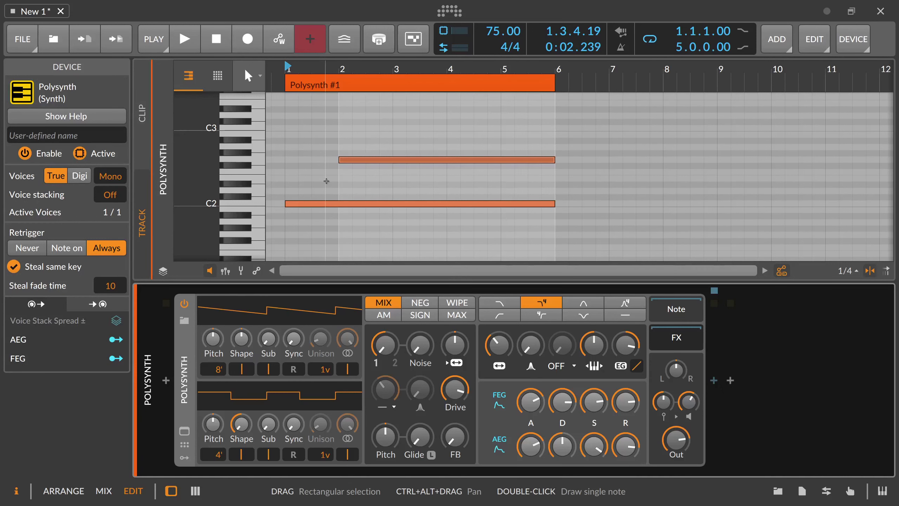
Play back the overlapping C2 and G2 notes in True mono mode with the Polysynth's voice settings in view.
{"action": "key", "text": "space"}
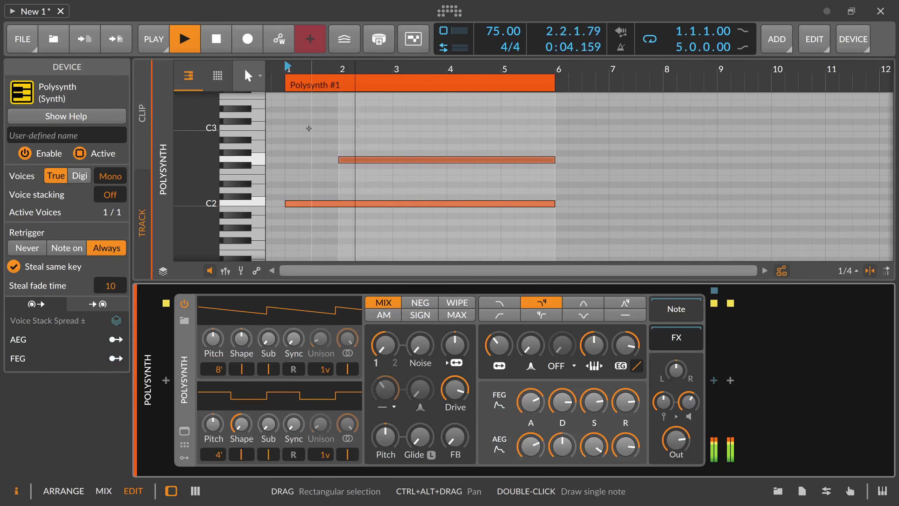
{"action": "key", "text": "space"}
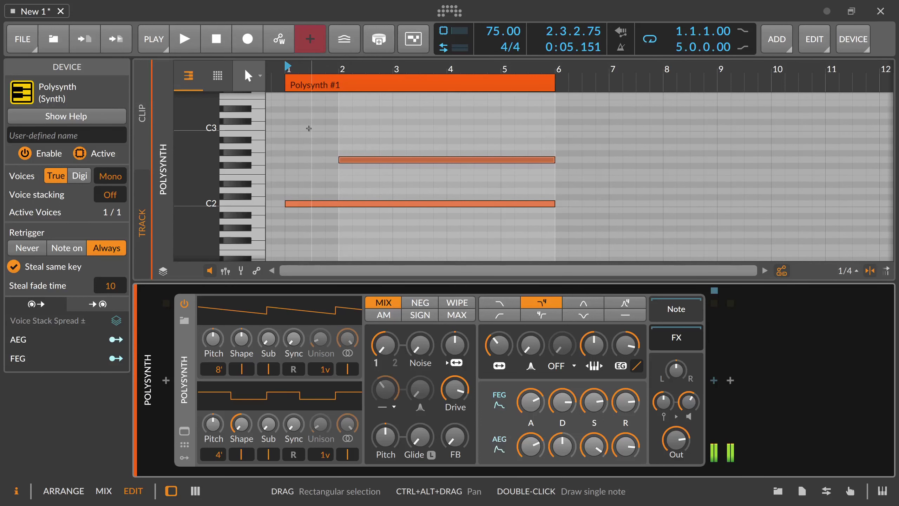
{"action": "left_click", "coordinate": [303, 204]}
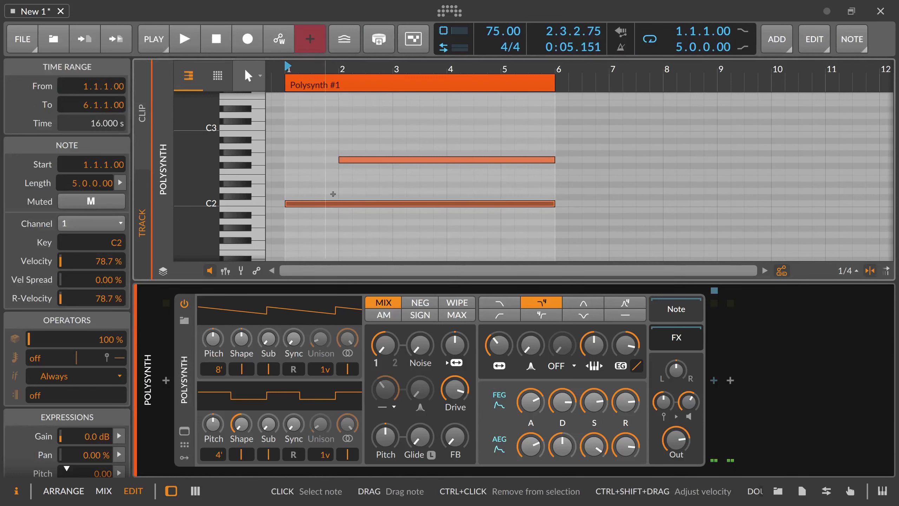
{"action": "left_click", "coordinate": [353, 173]}
{"action": "left_click", "coordinate": [340, 159]}
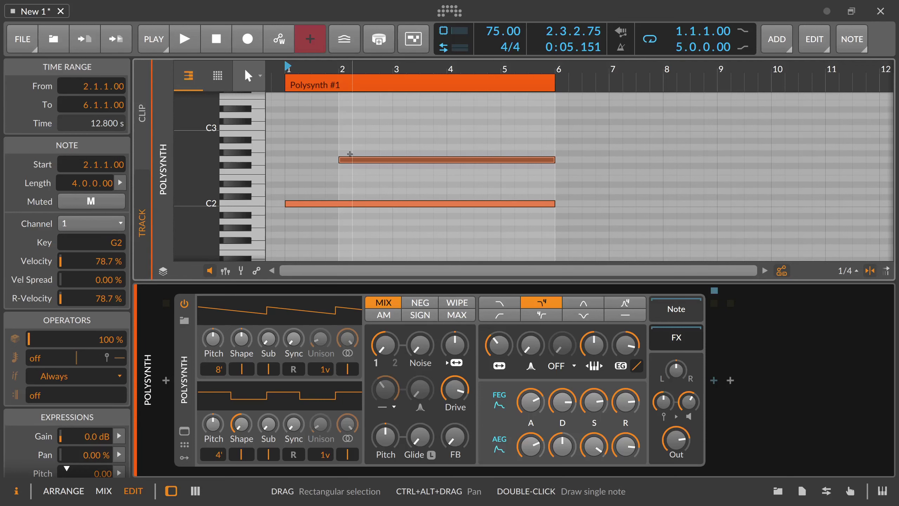
{"action": "left_click", "coordinate": [364, 177]}
{"action": "left_click", "coordinate": [362, 160]}
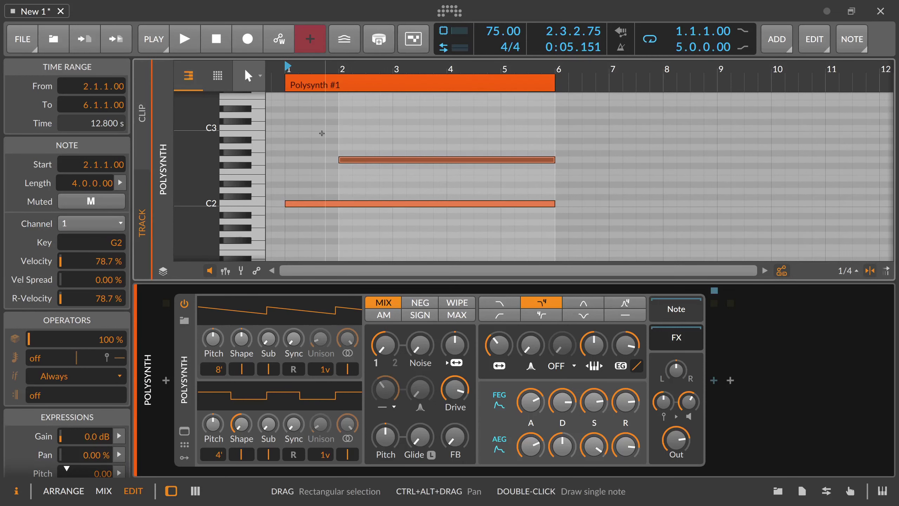
{"action": "key", "text": "space"}
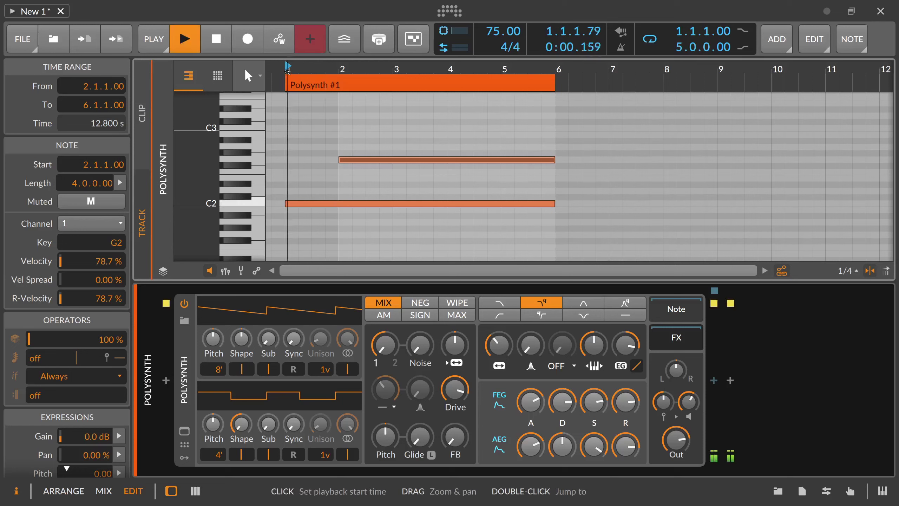
{"action": "left_click", "coordinate": [177, 365]}
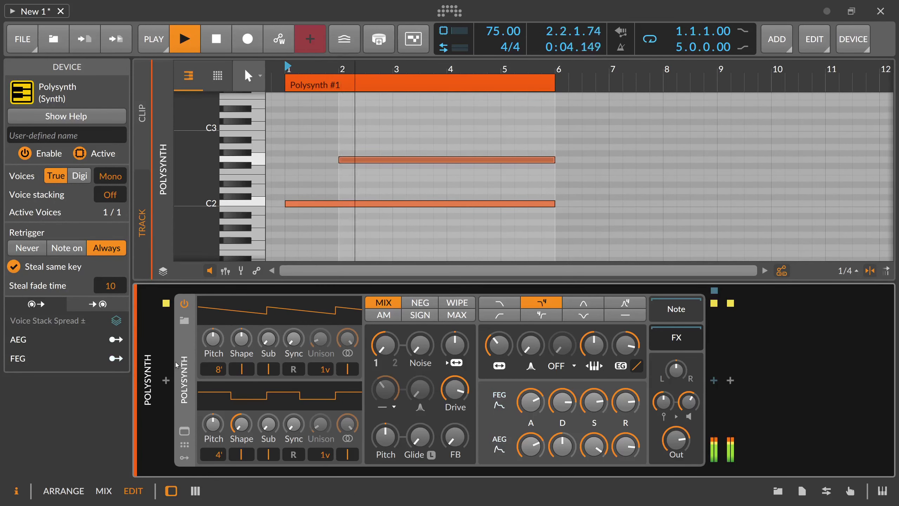
{"action": "key", "text": "space"}
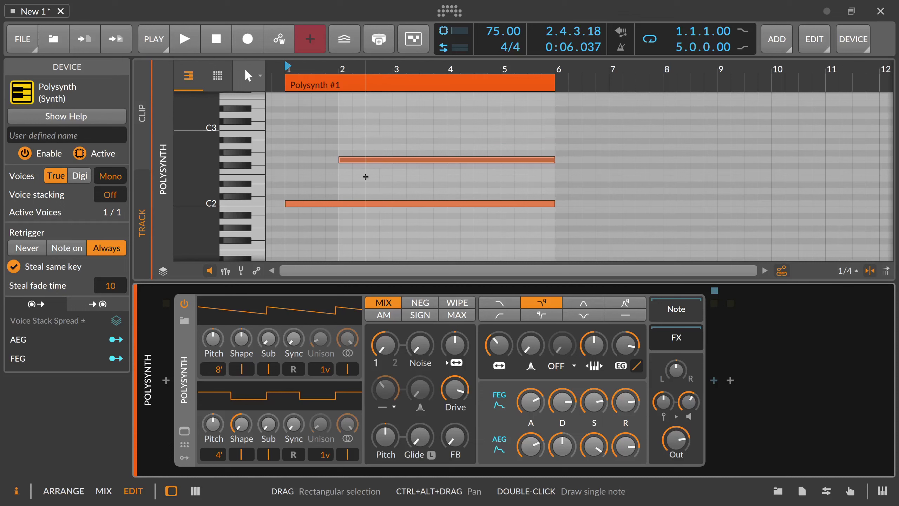
Switch the Polysynth's mono voice mode to Digi and play back the overlapping C2 and G2 notes.
{"action": "left_click", "coordinate": [79, 178]}
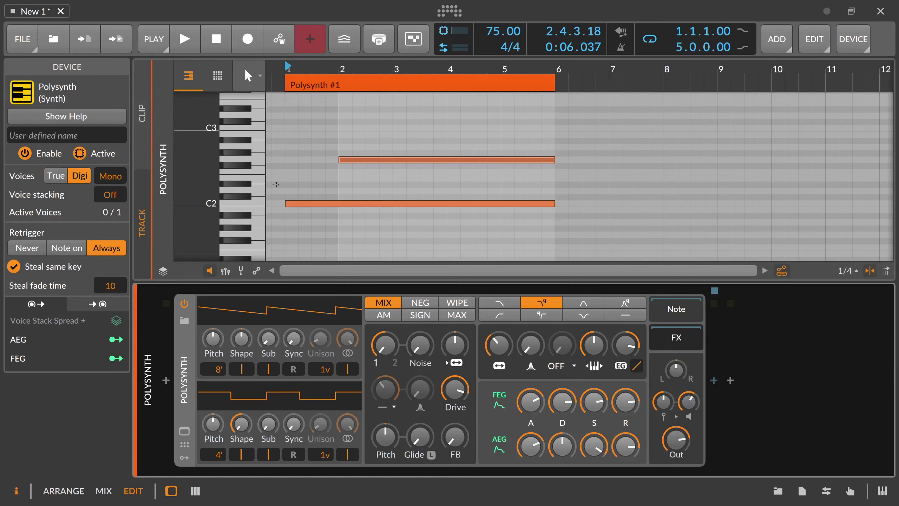
{"action": "key", "text": "space"}
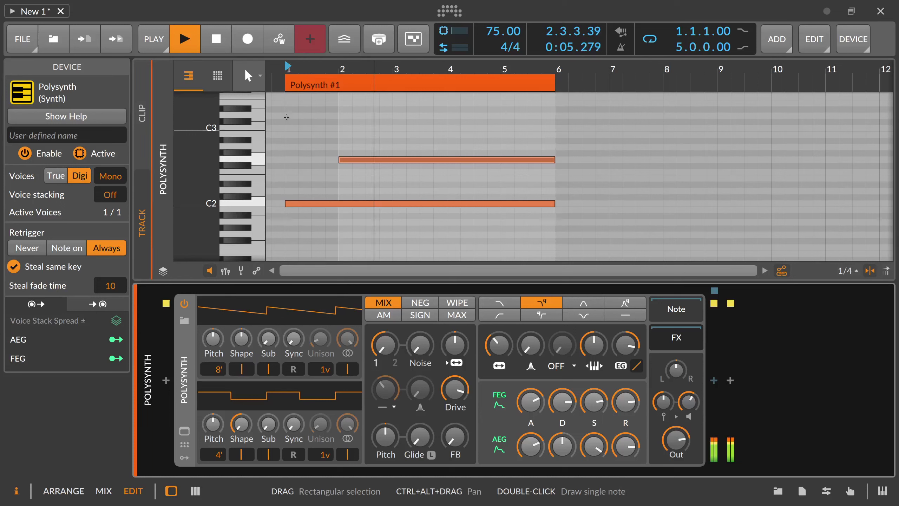
{"action": "key", "text": "space"}
{"action": "left_click", "coordinate": [311, 193]}
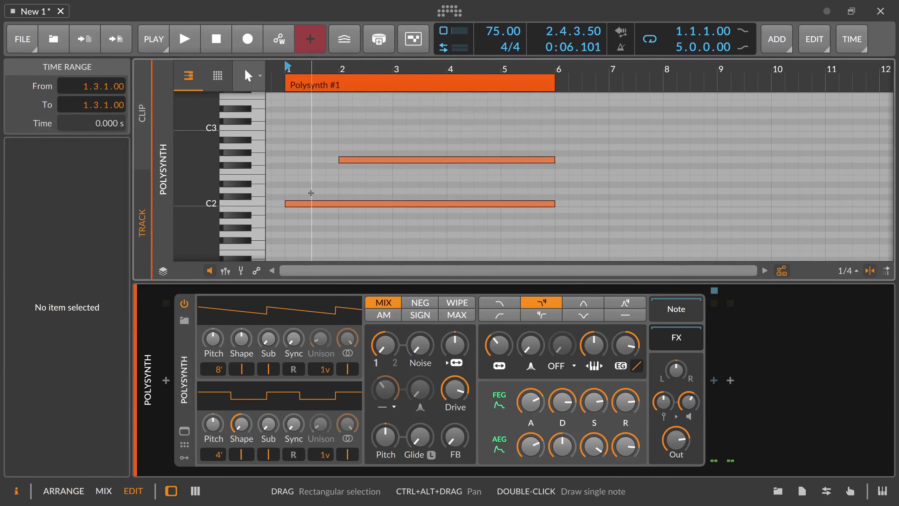
{"action": "left_click", "coordinate": [311, 203]}
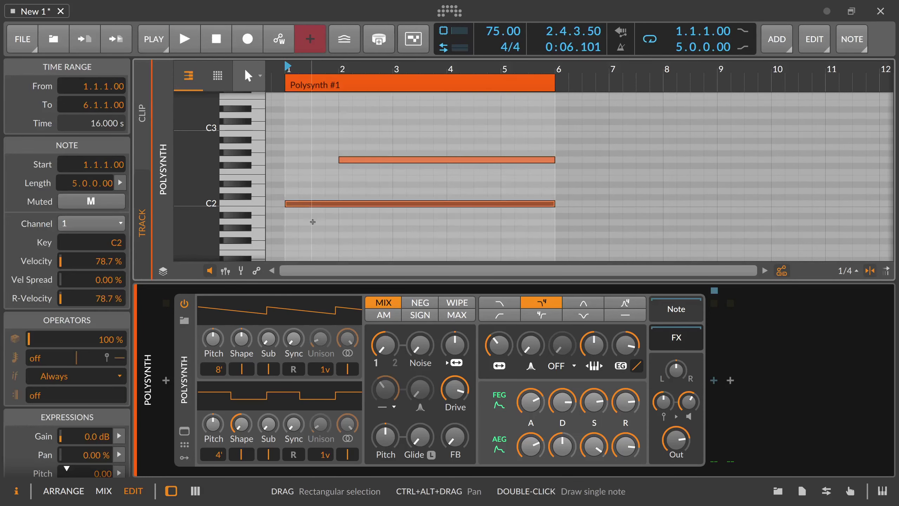
{"action": "left_click", "coordinate": [357, 160]}
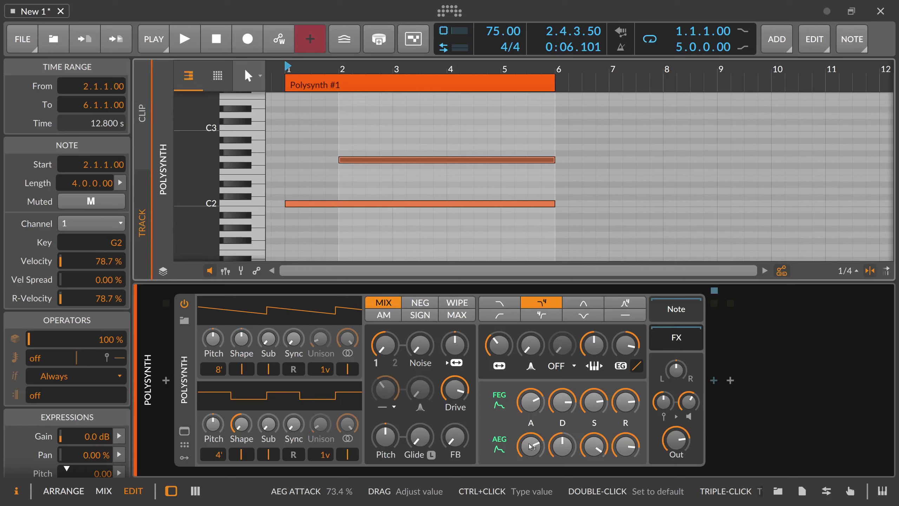
{"action": "left_click", "coordinate": [298, 171]}
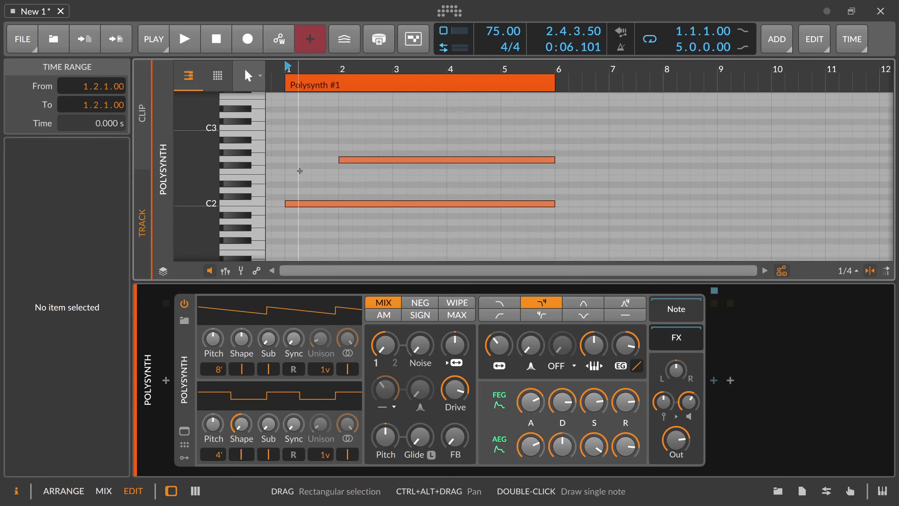
Set the Polysynth's voice count to 2 and play back the two overlapping notes.
{"action": "left_click", "coordinate": [250, 292]}
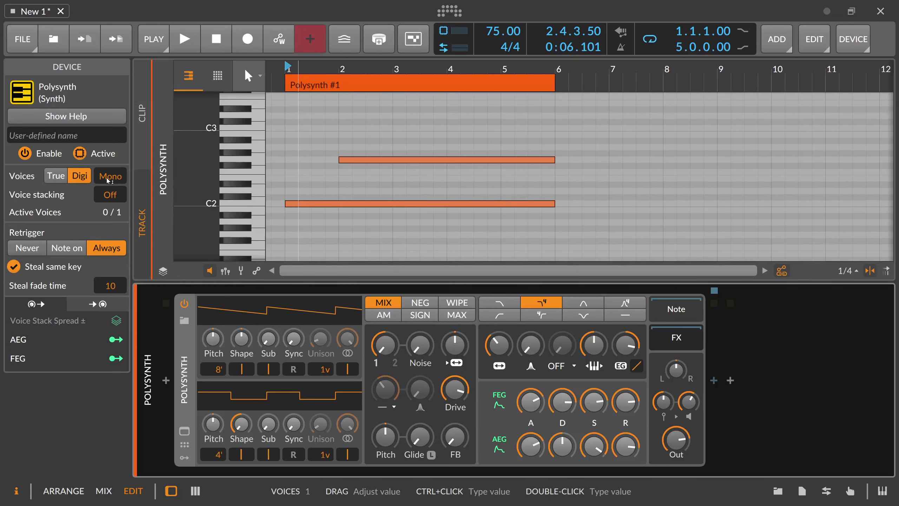
{"action": "left_click_drag", "start_coordinate": [107, 178], "coordinate": [107, 173]}
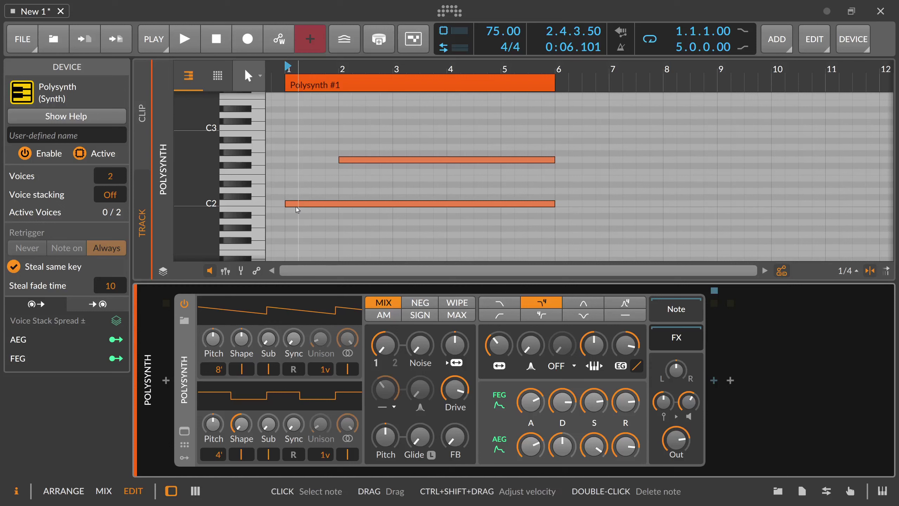
{"action": "key", "text": "space"}
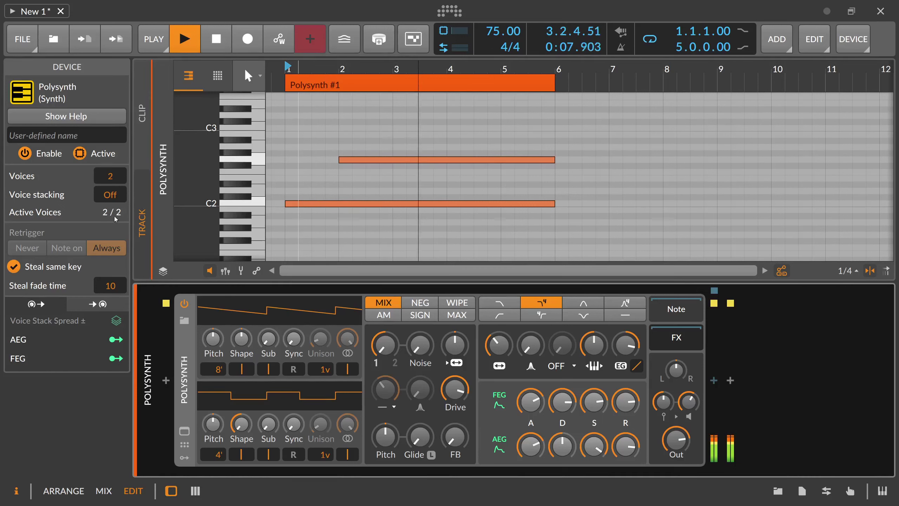
{"action": "key", "text": "space"}
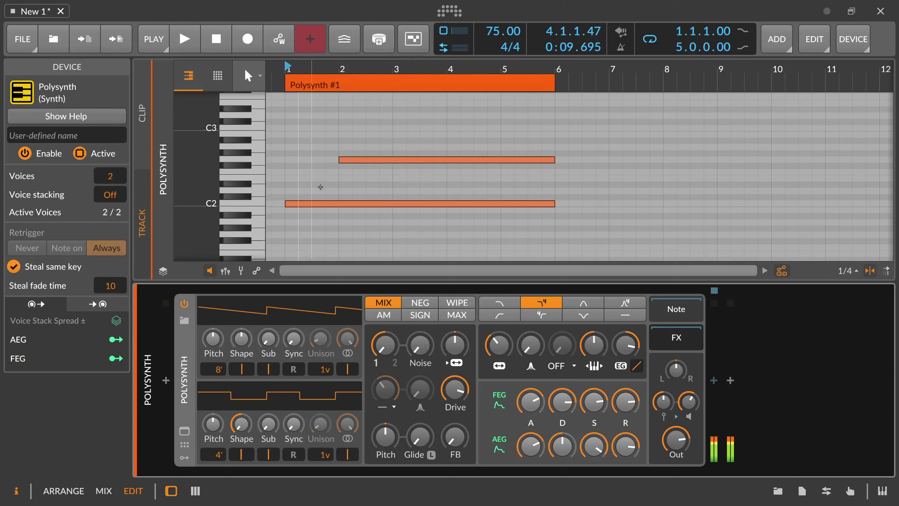
Add a C3 note with a four-bar length starting at 2.3.1.00, above the C2 and G2 notes.
{"action": "left_click", "coordinate": [372, 129]}
{"action": "double_click", "coordinate": [373, 129]}
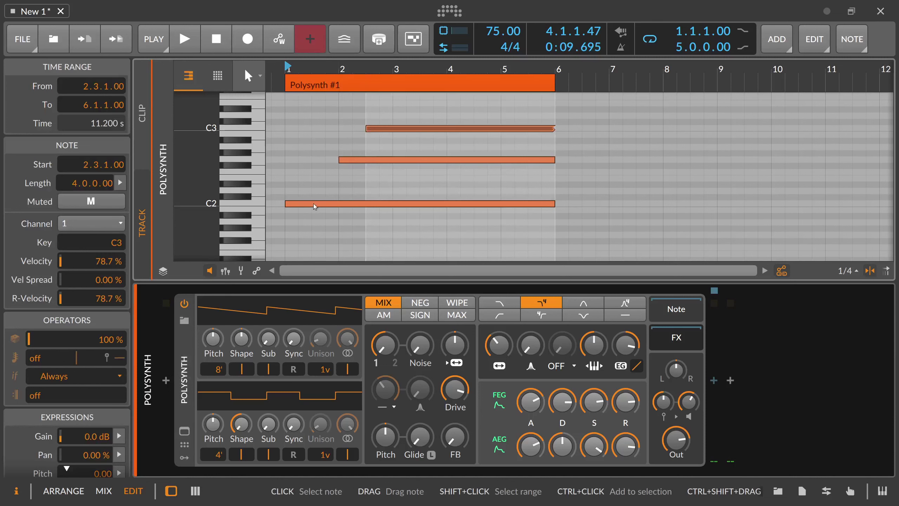
{"action": "left_click", "coordinate": [319, 182]}
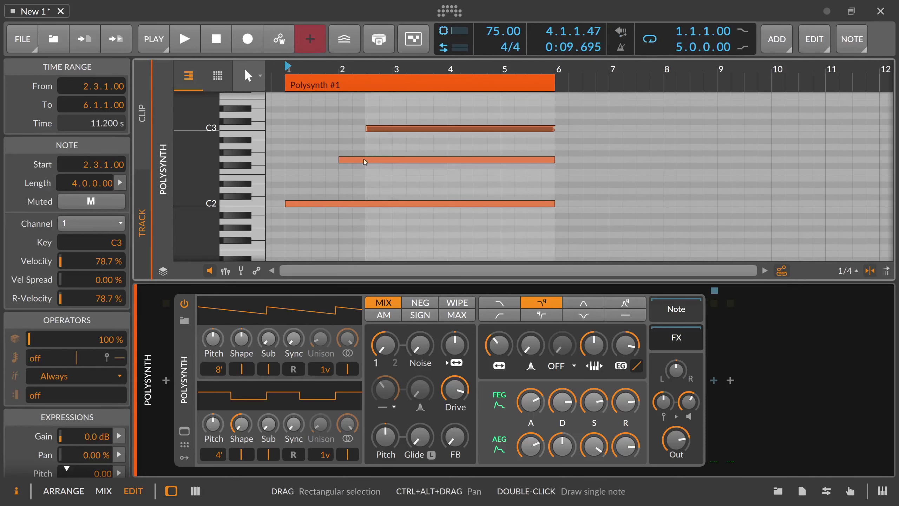
Play back the three overlapping notes while checking the Polysynth's active voices.
{"action": "key", "text": "space"}
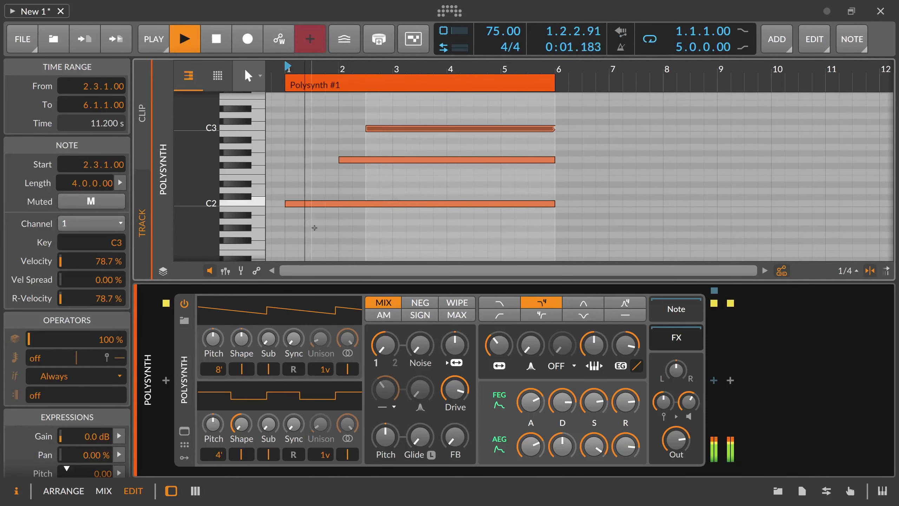
{"action": "left_click", "coordinate": [186, 306]}
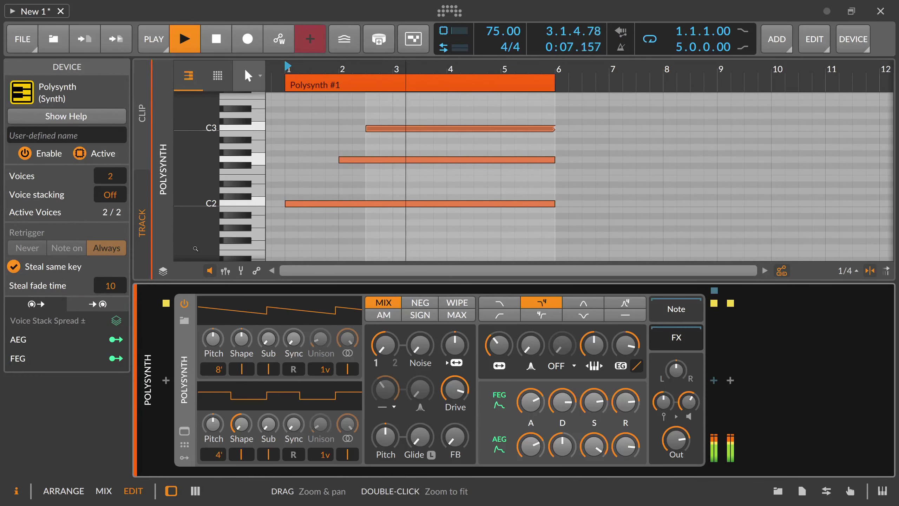
{"action": "key", "text": "space"}
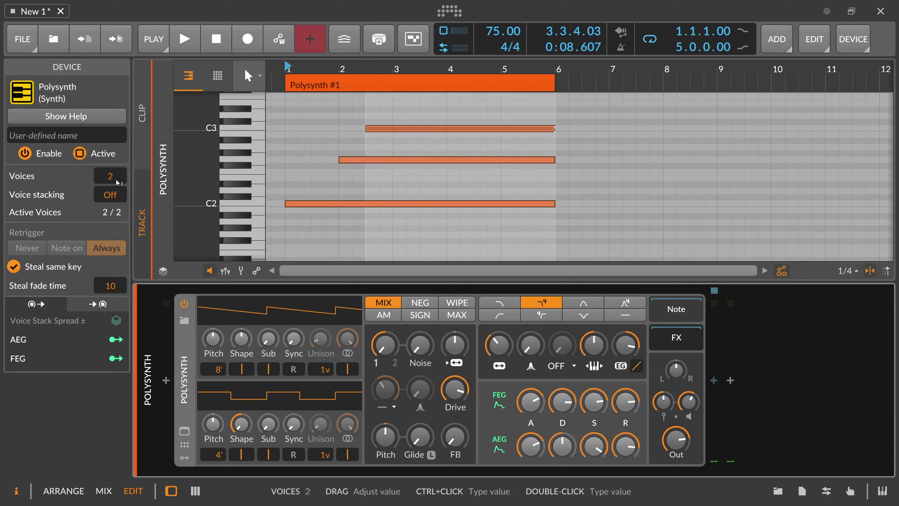
Set the Polysynth's voice count to 3 and play back the three overlapping notes.
{"action": "left_click_drag", "start_coordinate": [110, 176], "coordinate": [110, 170]}
{"action": "key", "text": "space"}
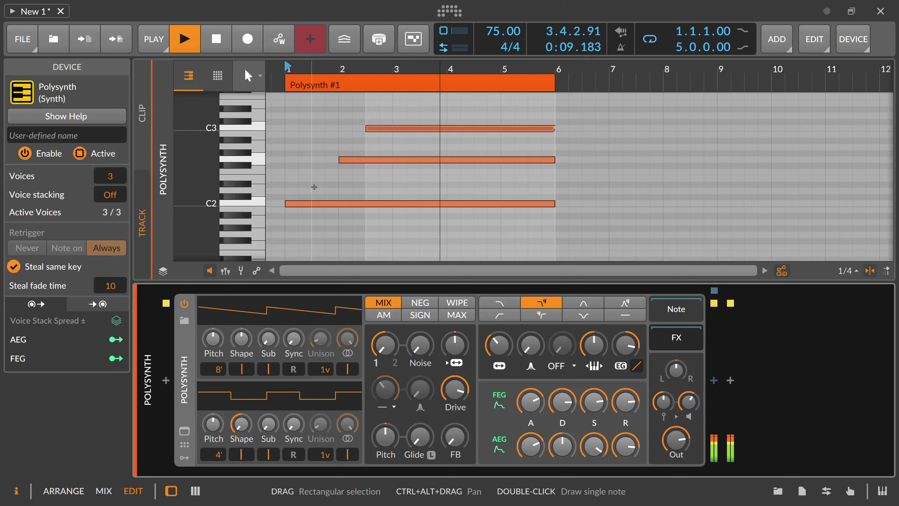
{"action": "key", "text": "space"}
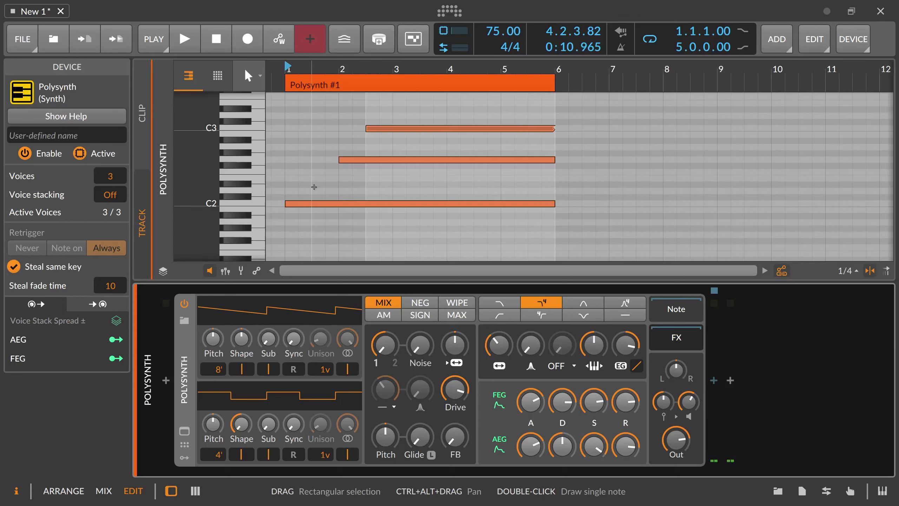
Try the Polysynth's voice count at 64 and return it to 3.
{"action": "left_click_drag", "start_coordinate": [110, 176], "coordinate": [110, 129]}
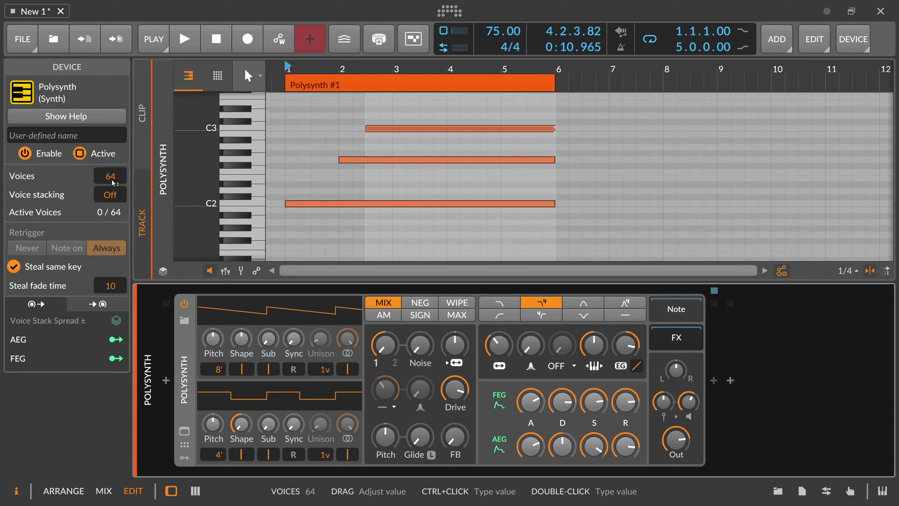
{"action": "left_click_drag", "start_coordinate": [112, 180], "coordinate": [112, 204]}
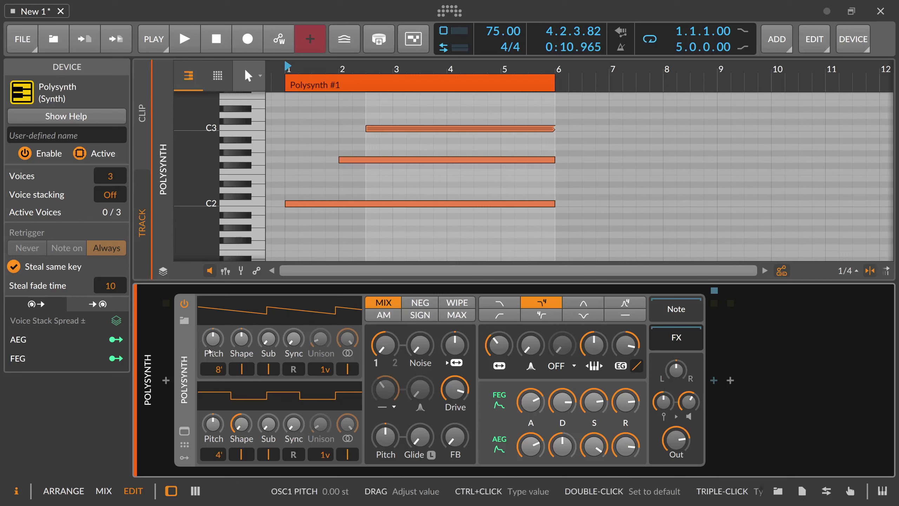
Show the Polysynth's modulator slots and add a Random modulator to the first one.
{"action": "left_click", "coordinate": [185, 458]}
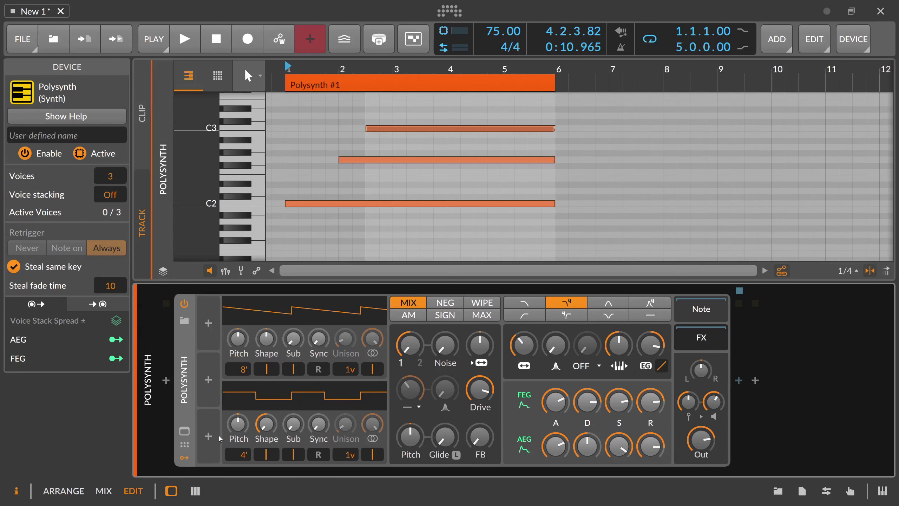
{"action": "left_click", "coordinate": [209, 323]}
{"action": "type", "text": "rand"}
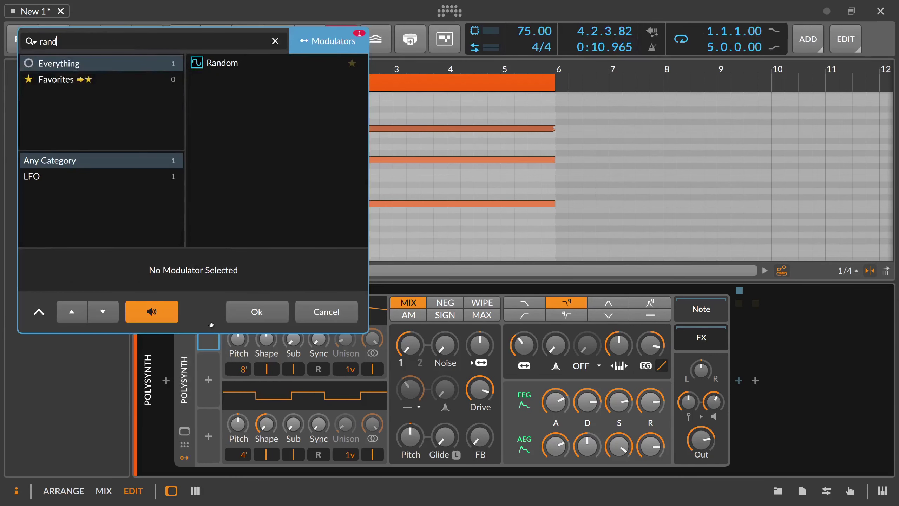
{"action": "key", "text": "Return"}
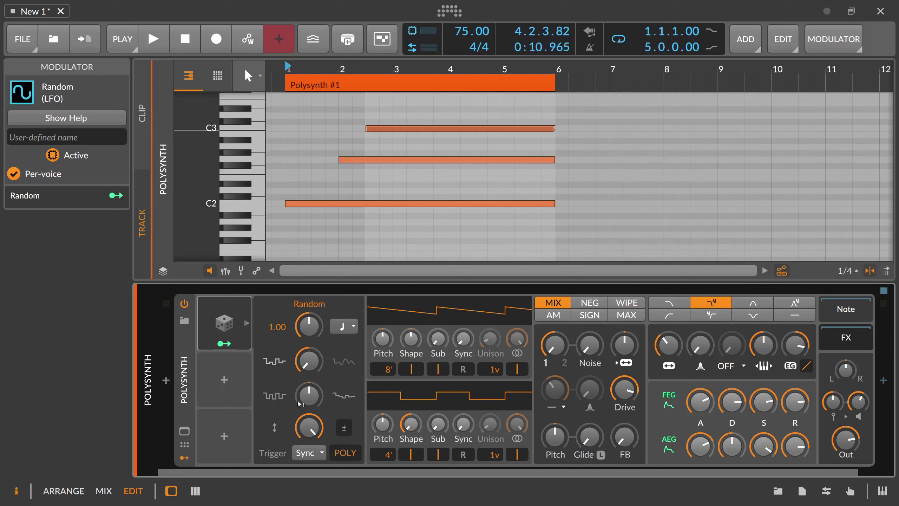
Map the Random modulator to the Polysynth's filter frequency with a modulation amount of 53.78.
{"action": "left_click", "coordinate": [234, 344]}
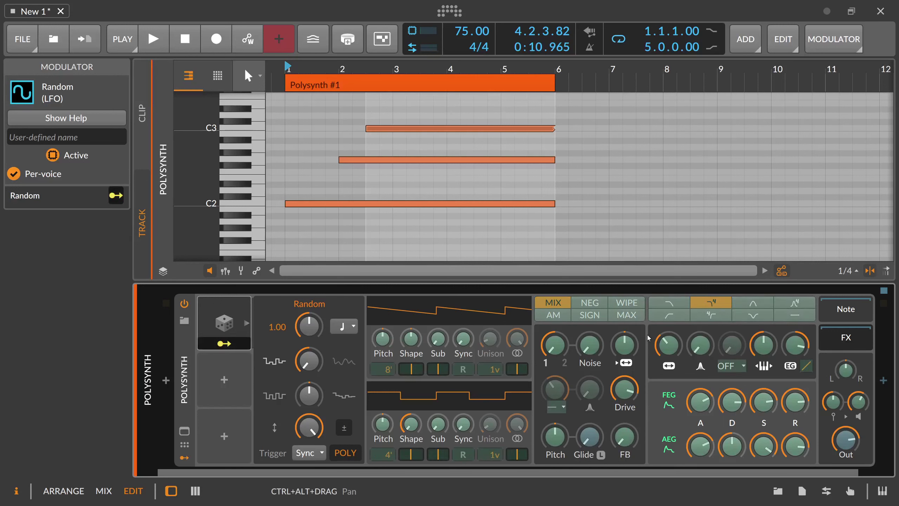
{"action": "left_click_drag", "start_coordinate": [669, 344], "coordinate": [669, 325]}
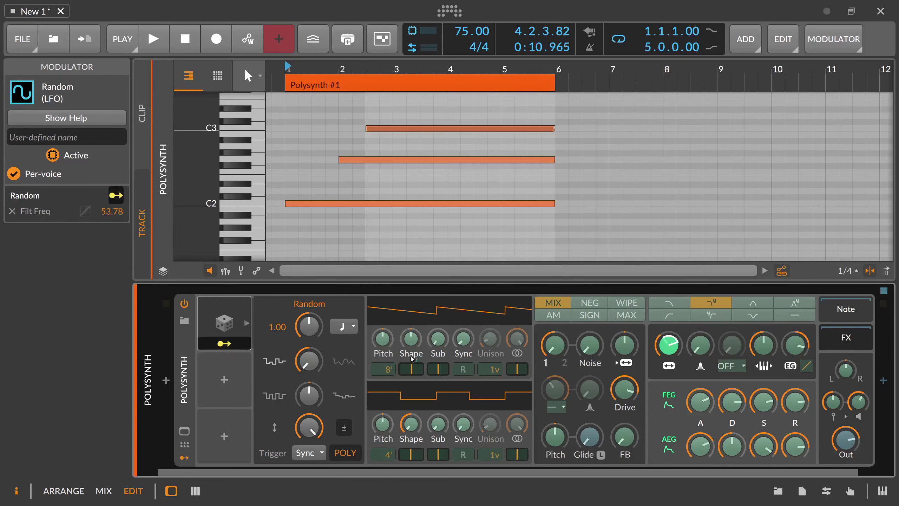
{"action": "left_click", "coordinate": [240, 345]}
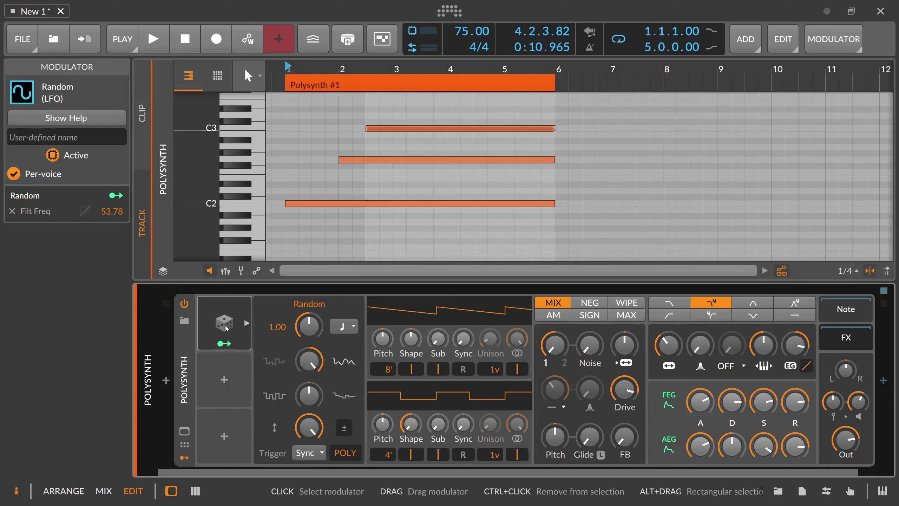
Play back the overlapping notes twice, watching the per-voice Random modulation and the Polysynth's active voices.
{"action": "key", "text": "space"}
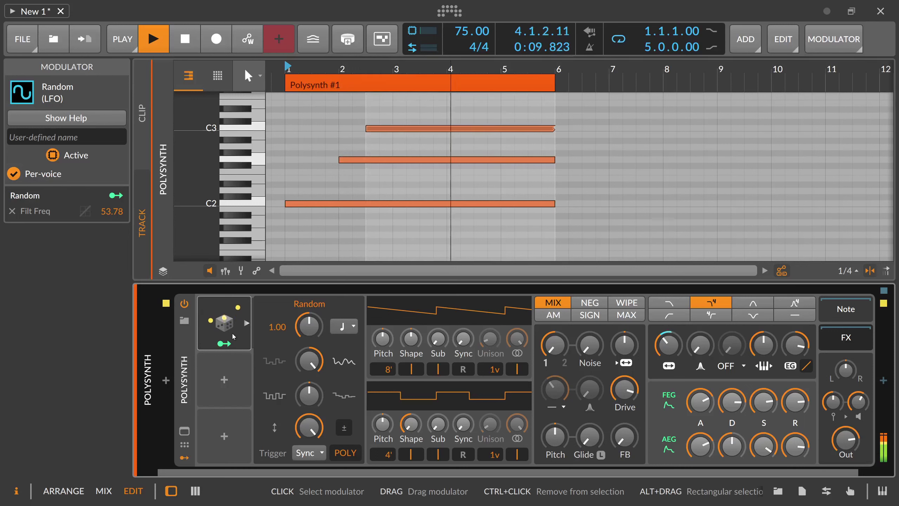
{"action": "key", "text": "space"}
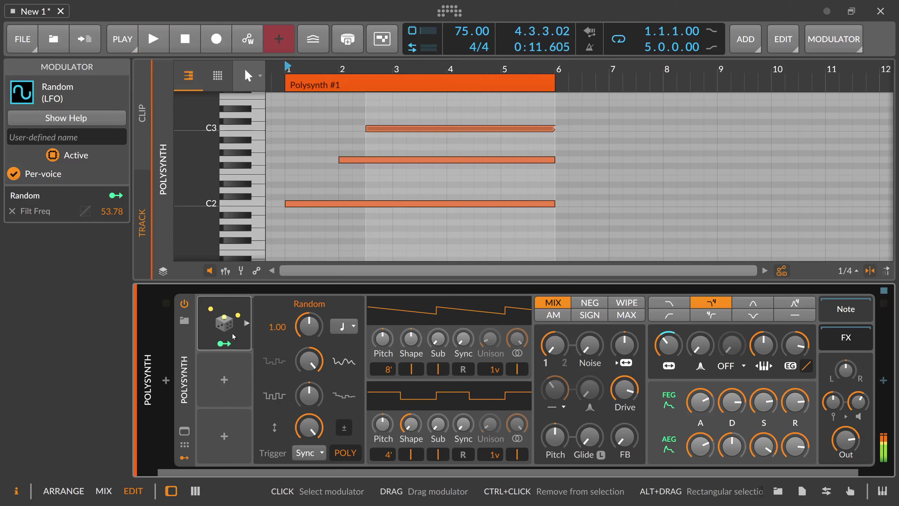
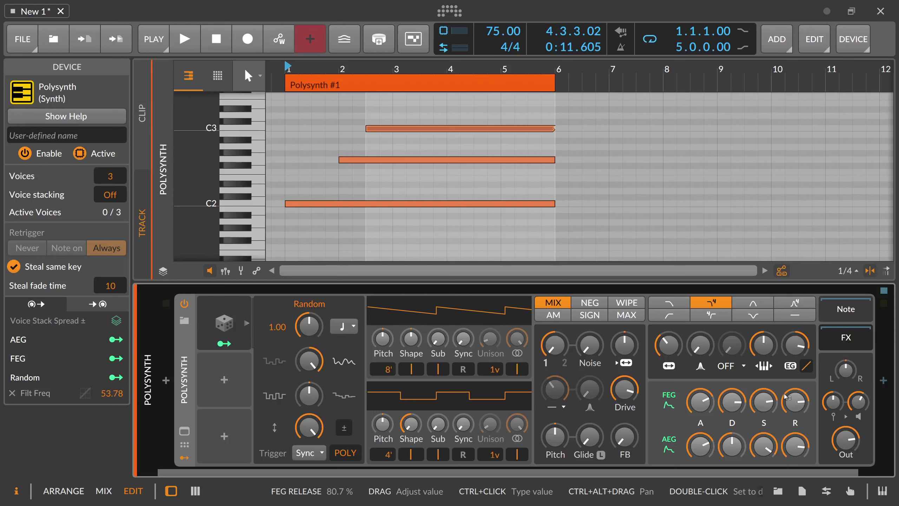
{"action": "key", "text": "space"}
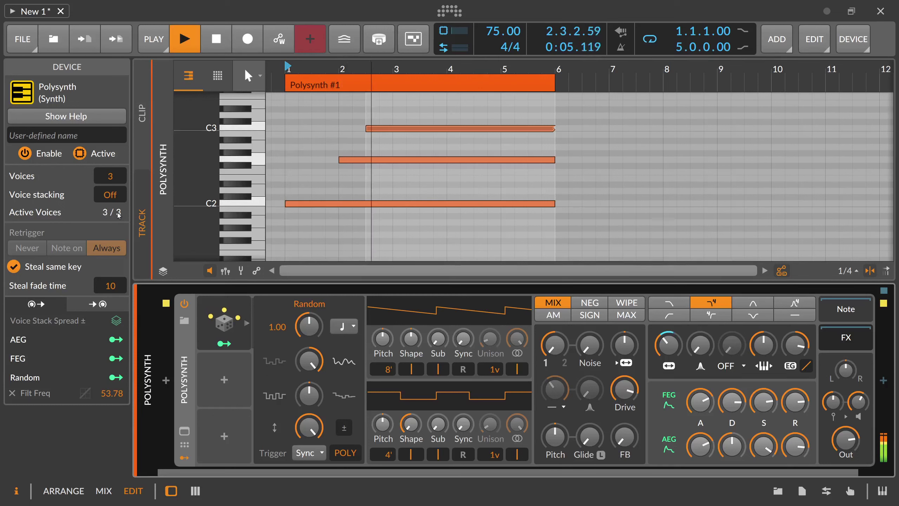
{"action": "key", "text": "space"}
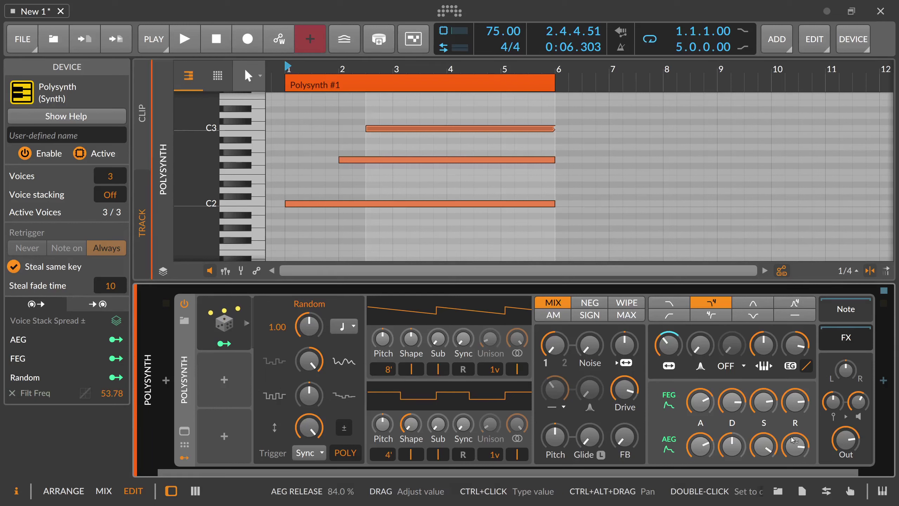
Adjust the release of the Polysynth's amplitude and filter envelopes.
{"action": "mouse_move", "coordinate": [795, 448]}
{"action": "left_mouse_down"}
{"action": "mouse_move", "coordinate": [795, 474]}
{"action": "mouse_move", "coordinate": [796, 439]}
{"action": "left_mouse_up"}
{"action": "left_click", "coordinate": [795, 402]}
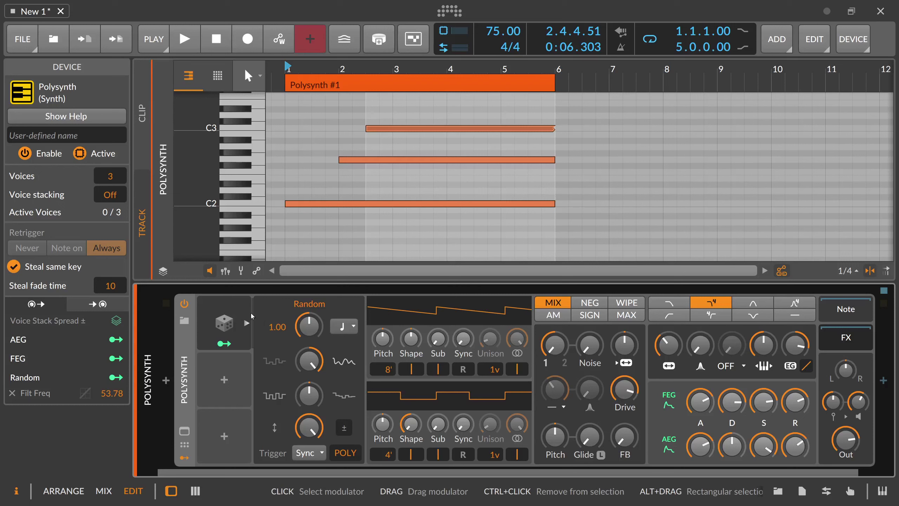
Set the Polysynth's voice stacking to 4 and select all three notes in the clip.
{"action": "left_click_drag", "start_coordinate": [110, 195], "coordinate": [110, 184]}
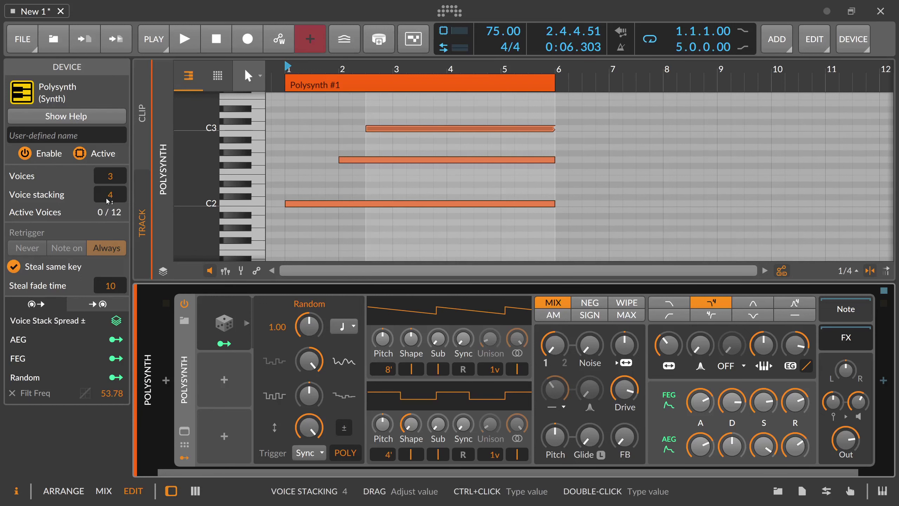
{"action": "left_click_drag", "start_coordinate": [312, 191], "coordinate": [281, 245]}
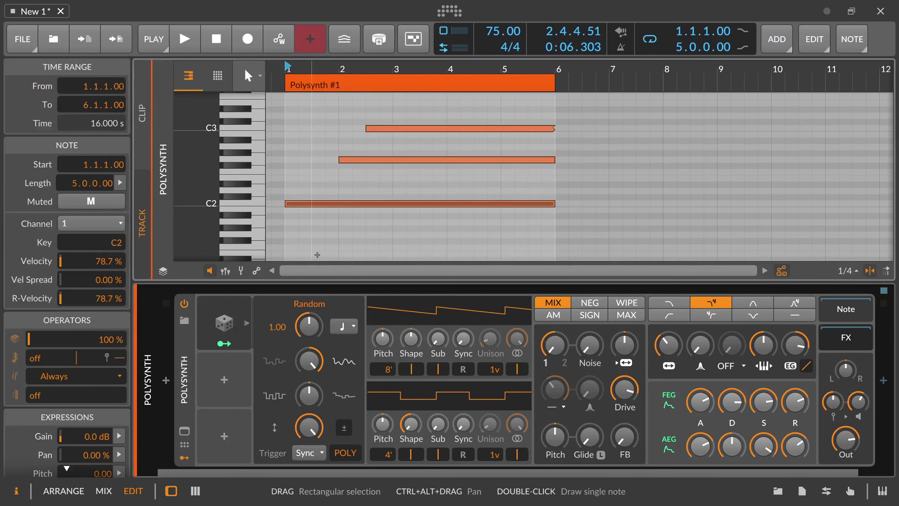
{"action": "left_click", "coordinate": [203, 349]}
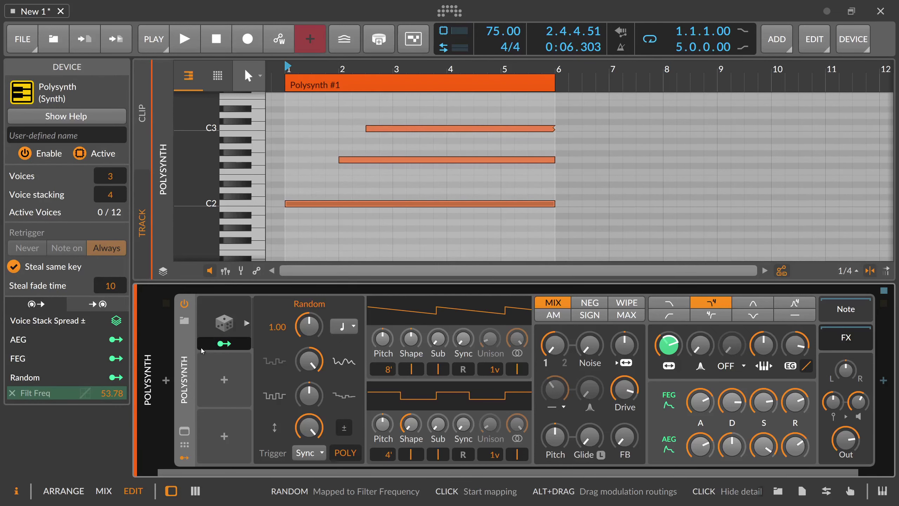
{"action": "left_click", "coordinate": [340, 184]}
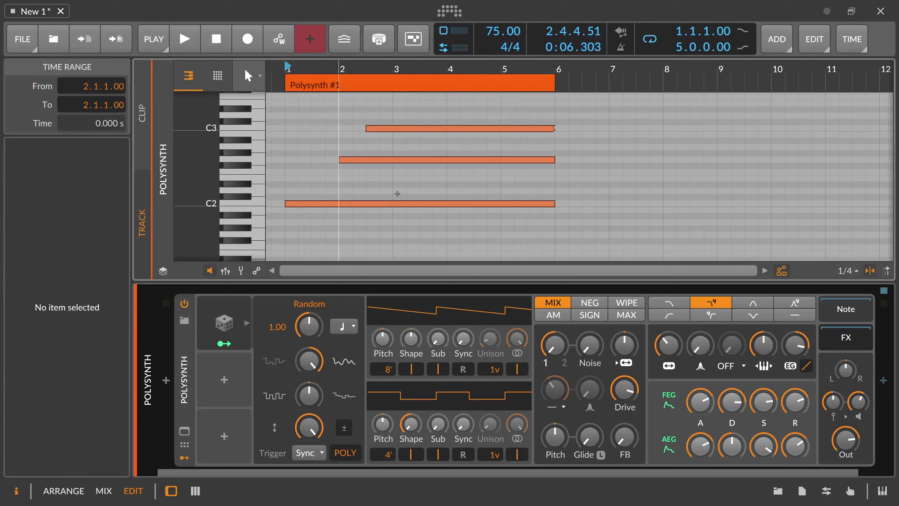
{"action": "key", "text": "ctrl+a"}
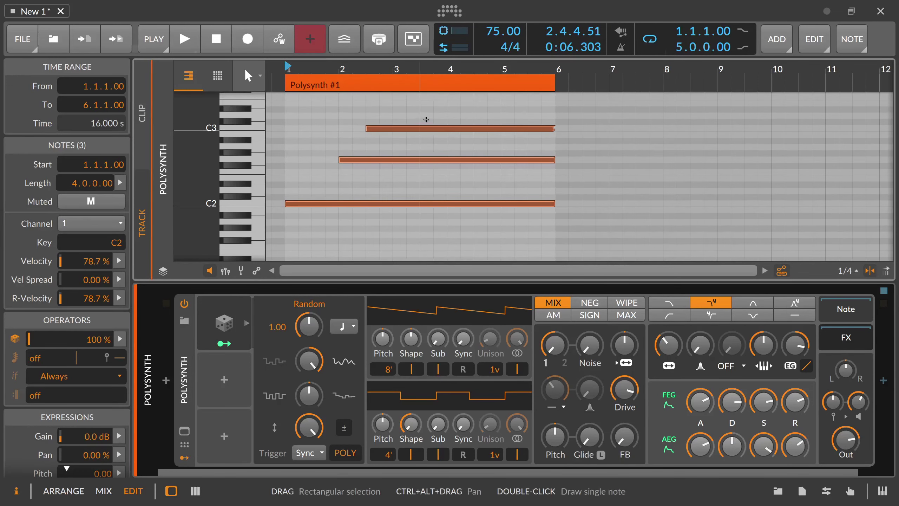
{"action": "left_click", "coordinate": [189, 355]}
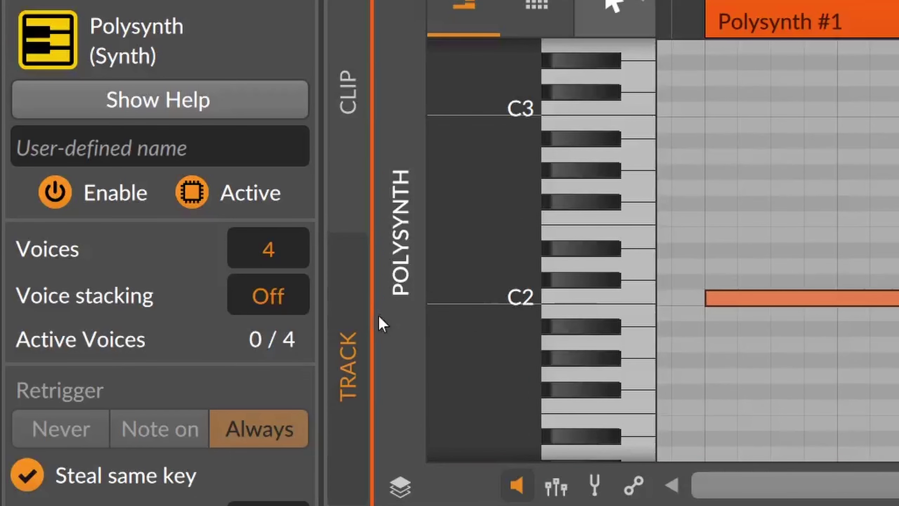
Select the three aligned notes and play them back with 3 voices and stacking off, checking the active voices.
{"action": "left_click_drag", "start_coordinate": [274, 301], "coordinate": [274, 278]}
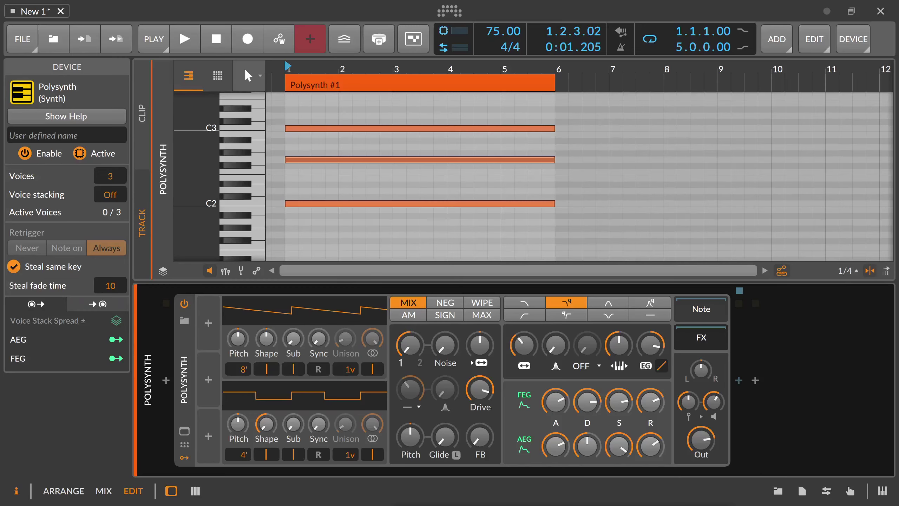
{"action": "left_click_drag", "start_coordinate": [306, 100], "coordinate": [311, 227]}
{"action": "left_click", "coordinate": [188, 340]}
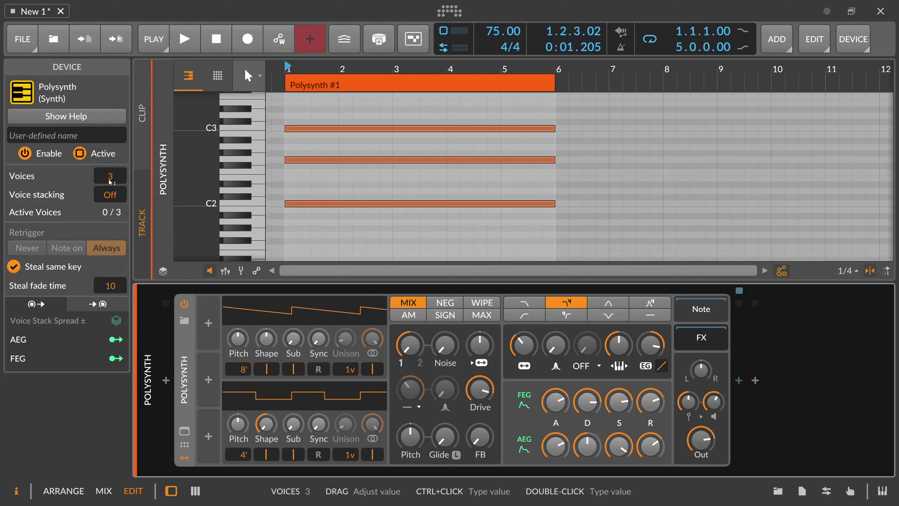
{"action": "key", "text": "space"}
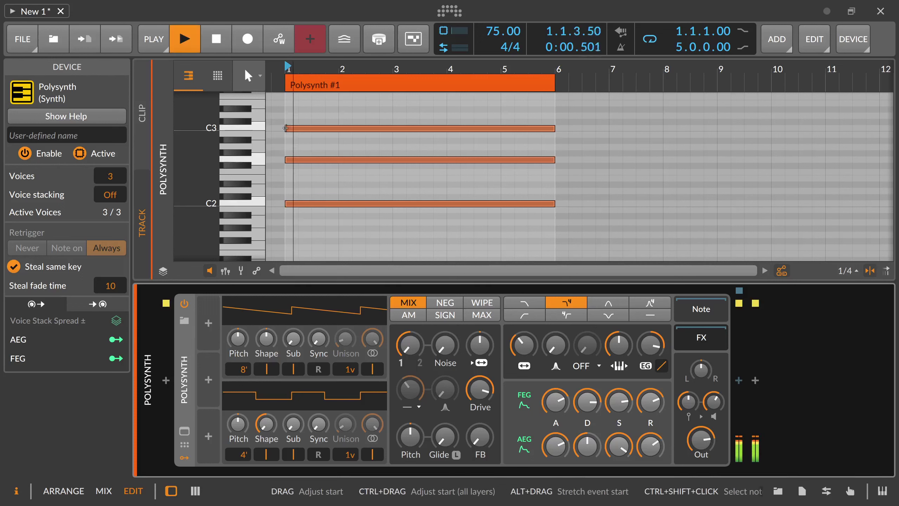
{"action": "key", "text": "space"}
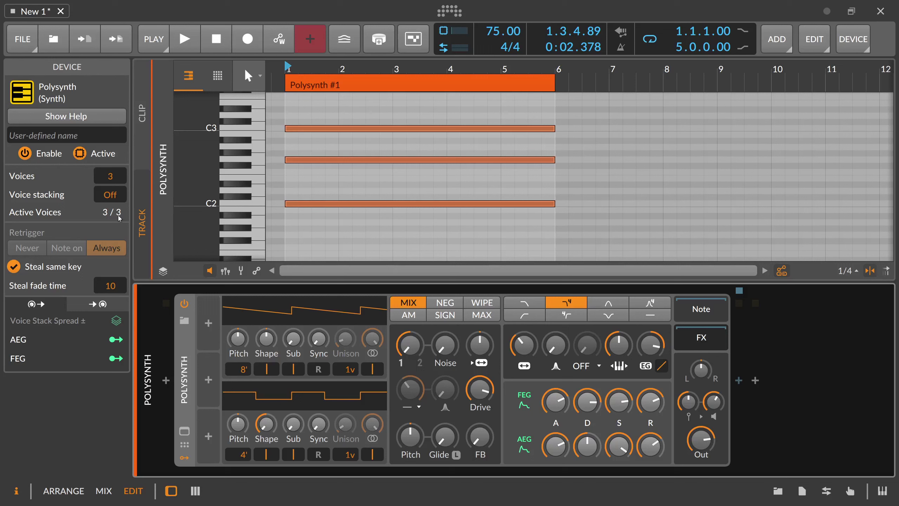
Raise the Polysynth's voice stacking to 2 and on to 5.
{"action": "left_click_drag", "start_coordinate": [110, 195], "coordinate": [110, 189]}
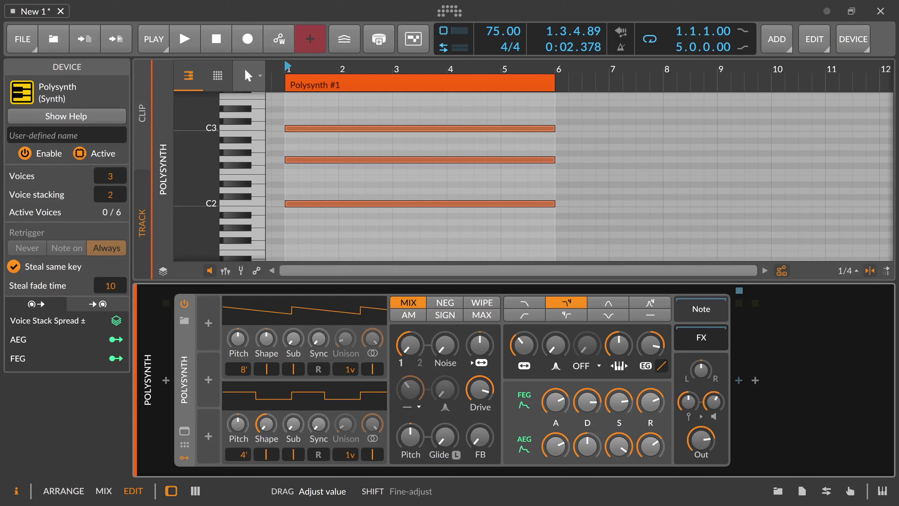
{"action": "left_click_drag", "start_coordinate": [110, 194], "coordinate": [110, 189]}
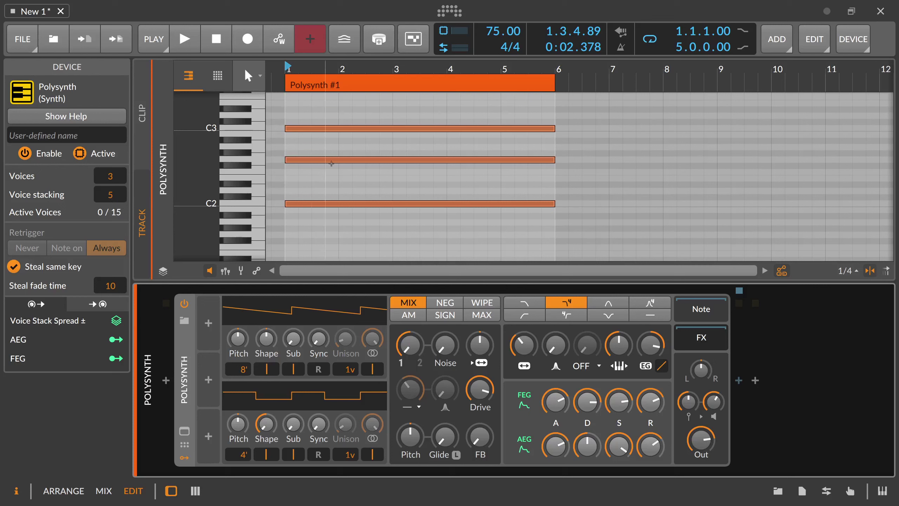
{"action": "left_click", "coordinate": [313, 143]}
{"action": "left_click", "coordinate": [299, 129]}
{"action": "left_click", "coordinate": [300, 151]}
{"action": "left_click", "coordinate": [299, 159]}
{"action": "left_click", "coordinate": [299, 204]}
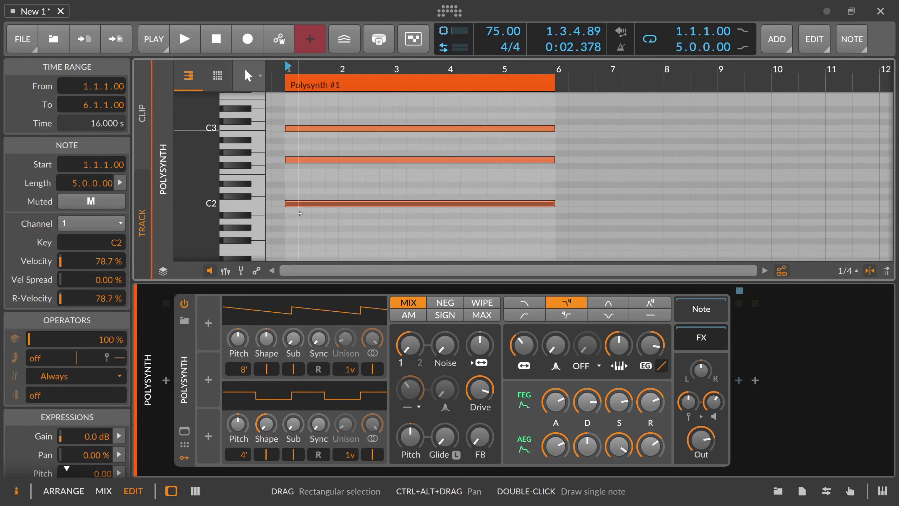
{"action": "left_click", "coordinate": [188, 339]}
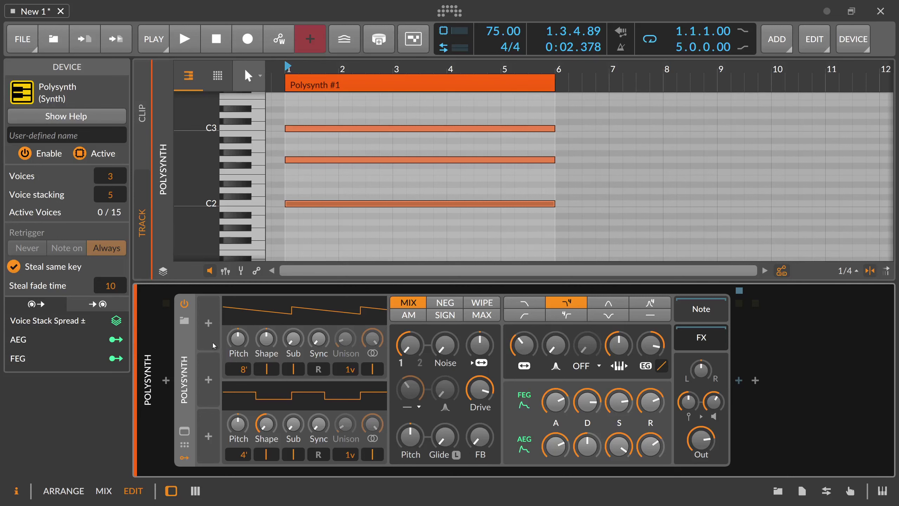
Add a Voice Stack modulator to the Polysynth's first modulator slot and view its outputs in the device settings.
{"action": "left_click", "coordinate": [212, 336]}
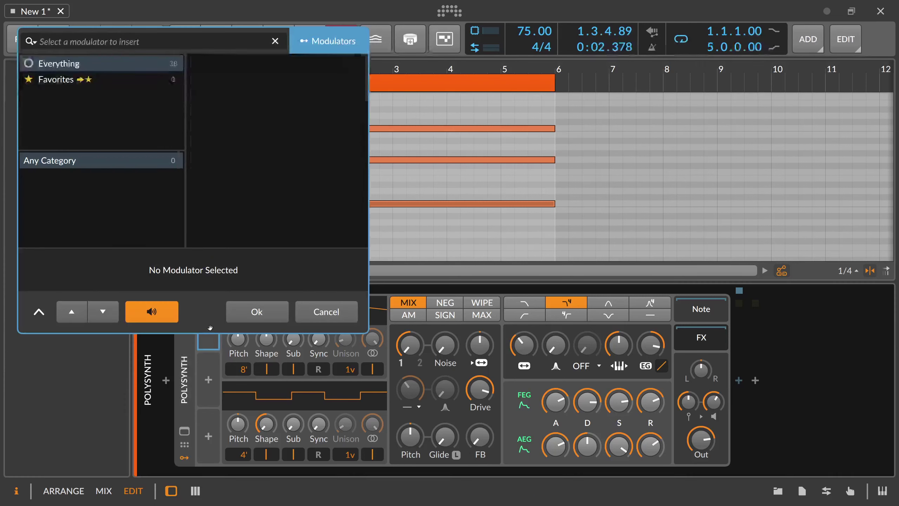
{"action": "type", "text": "voice"}
{"action": "key", "text": "Return"}
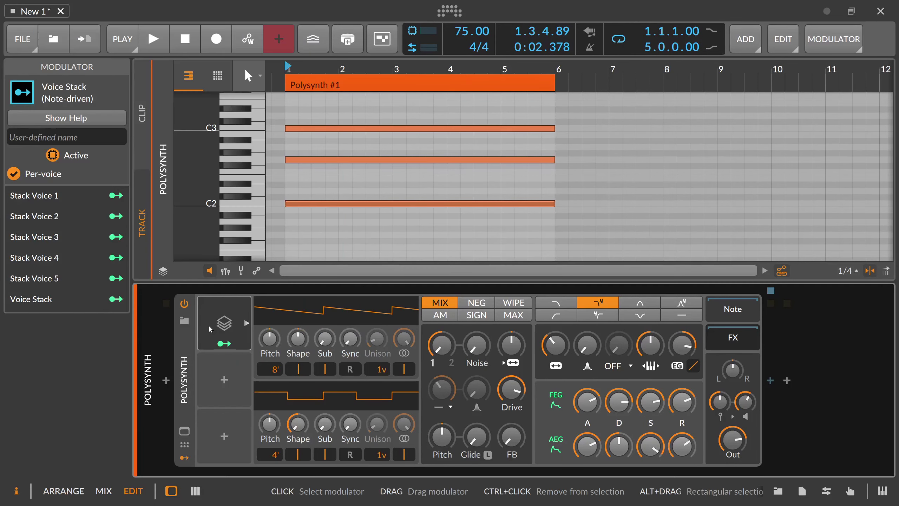
{"action": "left_click", "coordinate": [188, 345]}
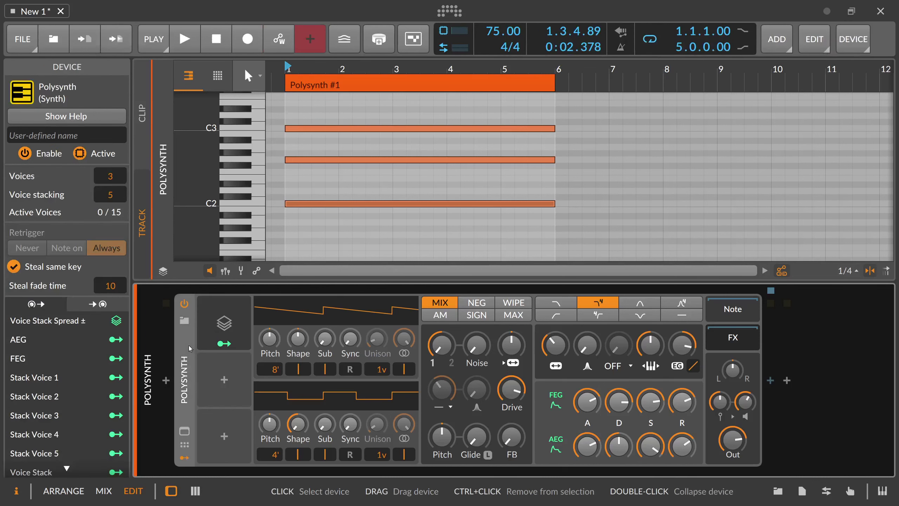
Expand the Voice Stack modulator and map Stack Voice 1 to the filter frequency with an amount of 44.00.
{"action": "left_click", "coordinate": [224, 327]}
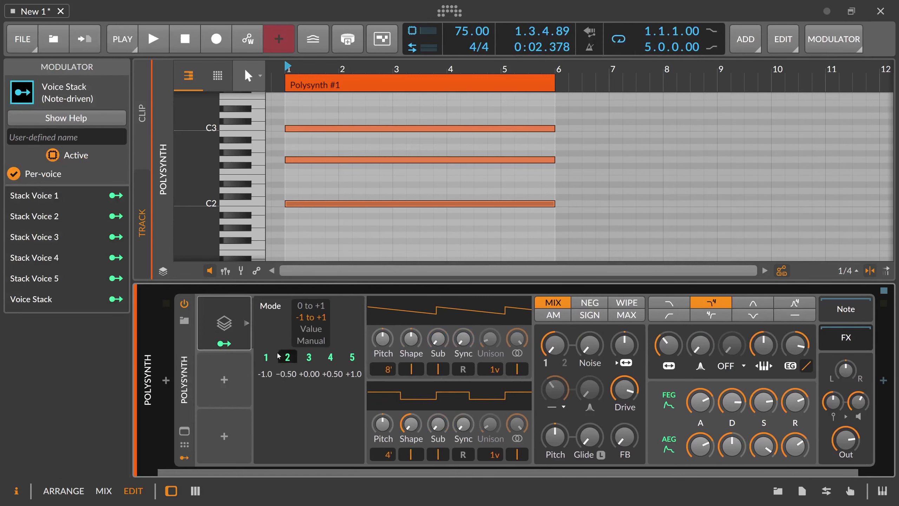
{"action": "left_click", "coordinate": [269, 360]}
{"action": "left_click_drag", "start_coordinate": [668, 346], "coordinate": [668, 333]}
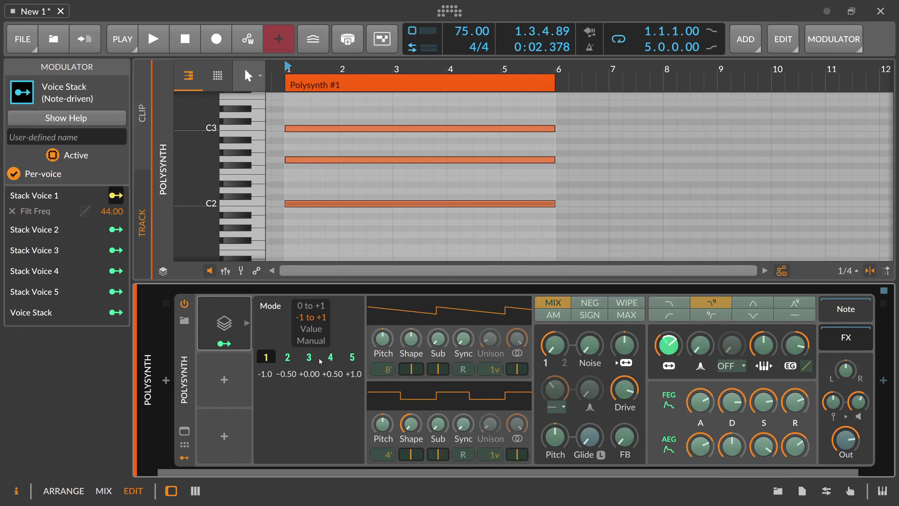
Map Stack Voice 2 to the pan with an amount of 0.938 and Stack Voice 3 to the pan with -0.96.
{"action": "left_click", "coordinate": [287, 357]}
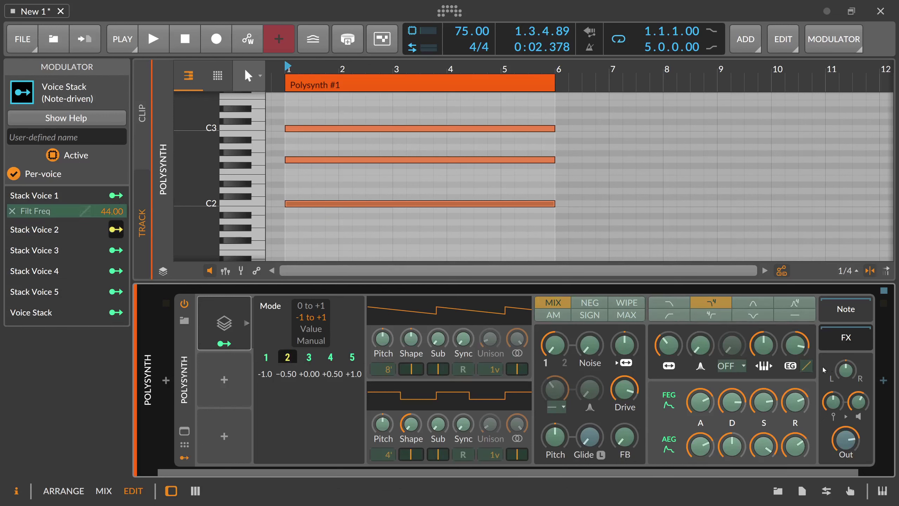
{"action": "left_click_drag", "start_coordinate": [846, 378], "coordinate": [846, 368]}
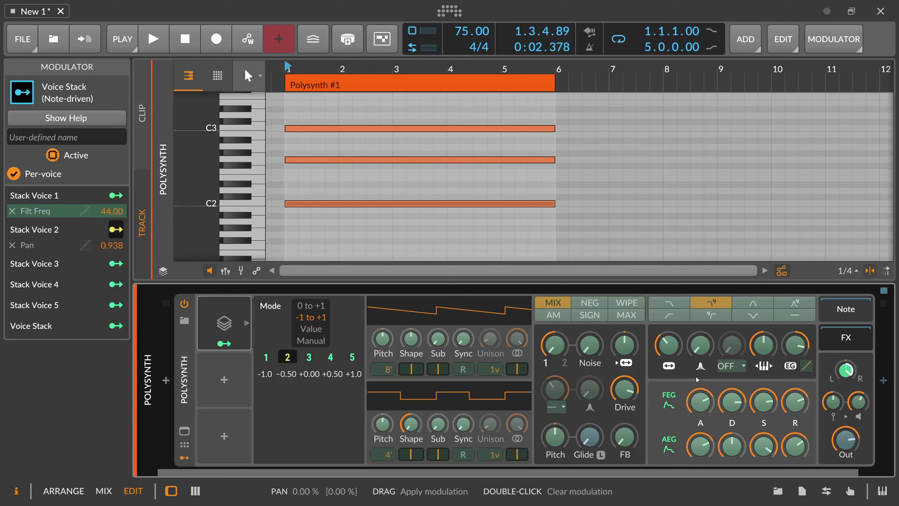
{"action": "left_click", "coordinate": [309, 356]}
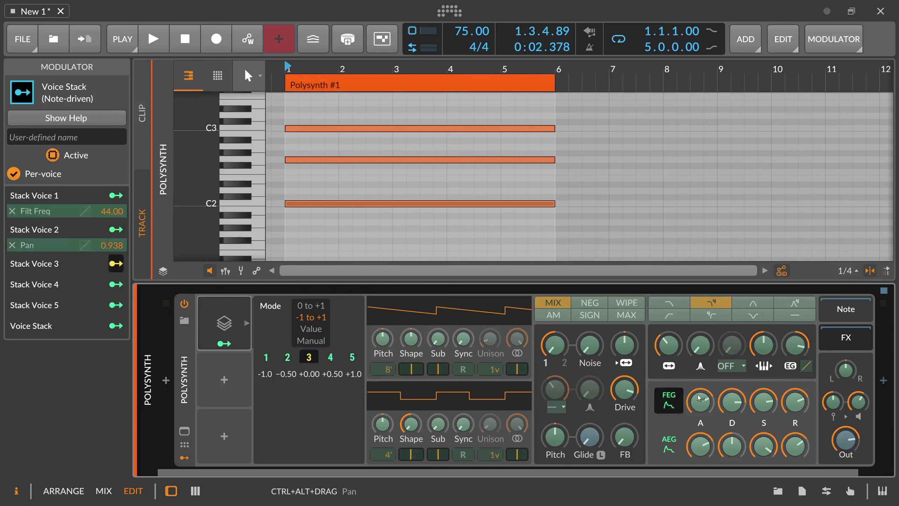
{"action": "left_click_drag", "start_coordinate": [850, 372], "coordinate": [851, 406]}
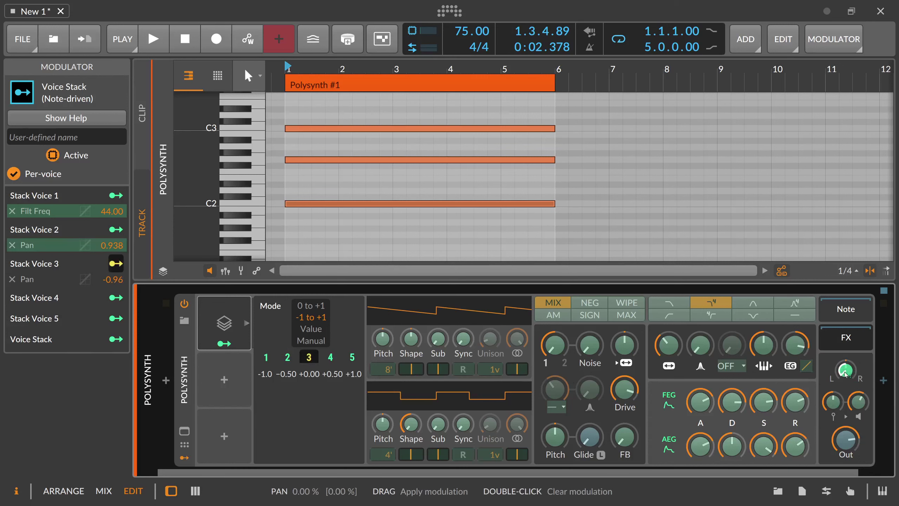
Clear the pan modulations of Stack Voices 2 and 3 and the filter frequency modulation of Stack Voice 1.
{"action": "left_click", "coordinate": [352, 357]}
{"action": "double_click", "coordinate": [295, 362]}
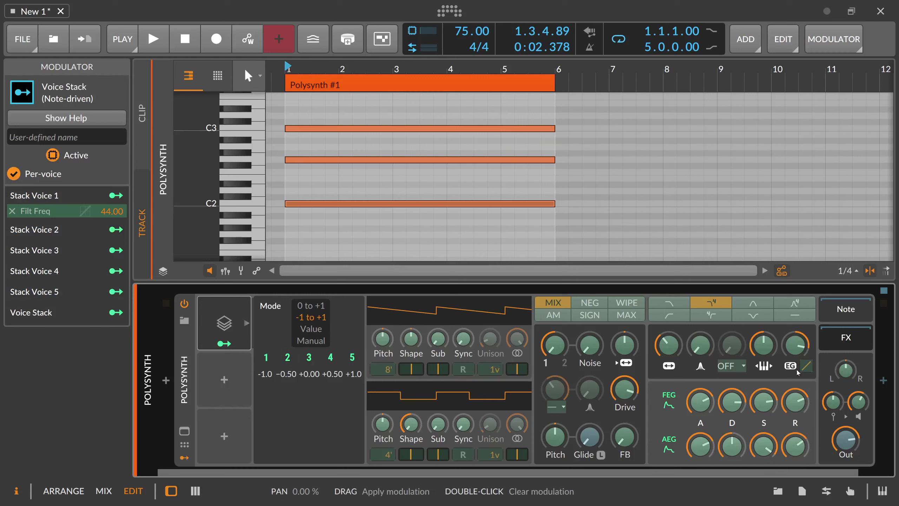
{"action": "left_click", "coordinate": [266, 357]}
{"action": "double_click", "coordinate": [668, 344]}
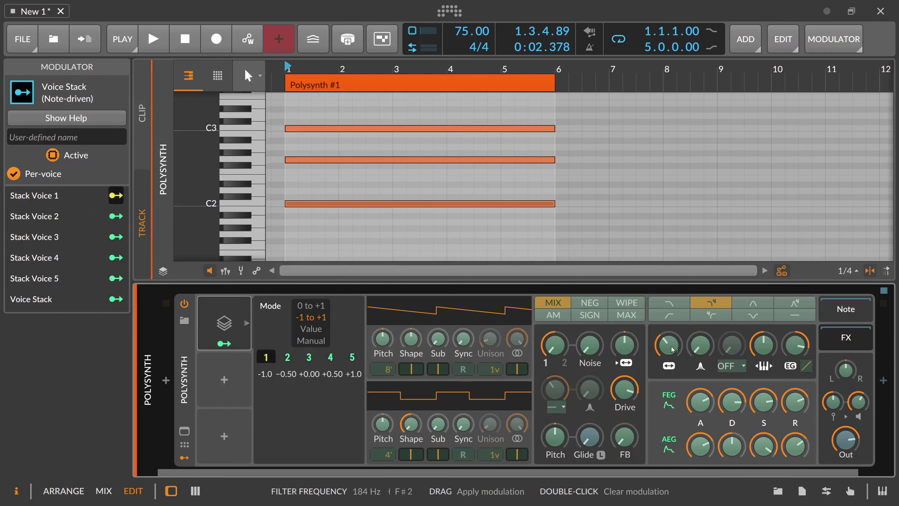
{"action": "key", "text": "Escape"}
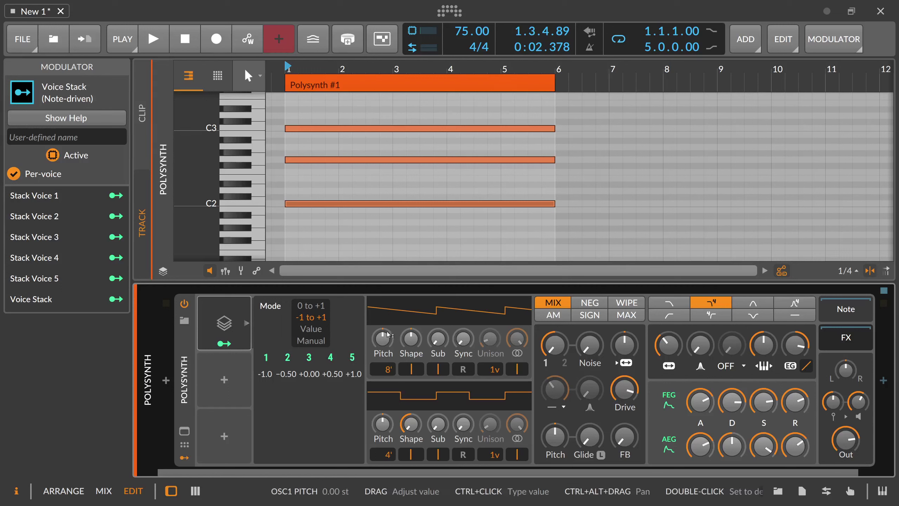
Map the modulator's overall Voice Stack output to the Polysynth's pan with an amount of 1.000 and leave mapping mode.
{"action": "left_click", "coordinate": [226, 344]}
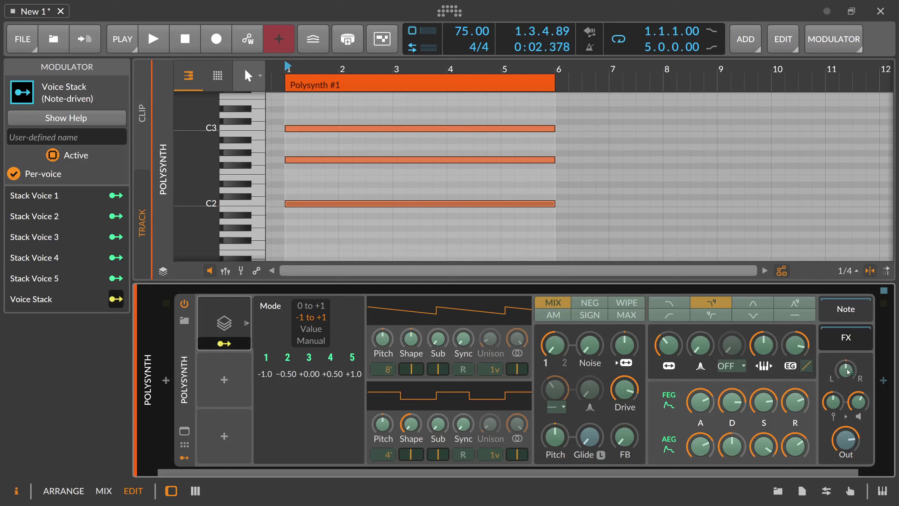
{"action": "left_click_drag", "start_coordinate": [845, 371], "coordinate": [846, 335]}
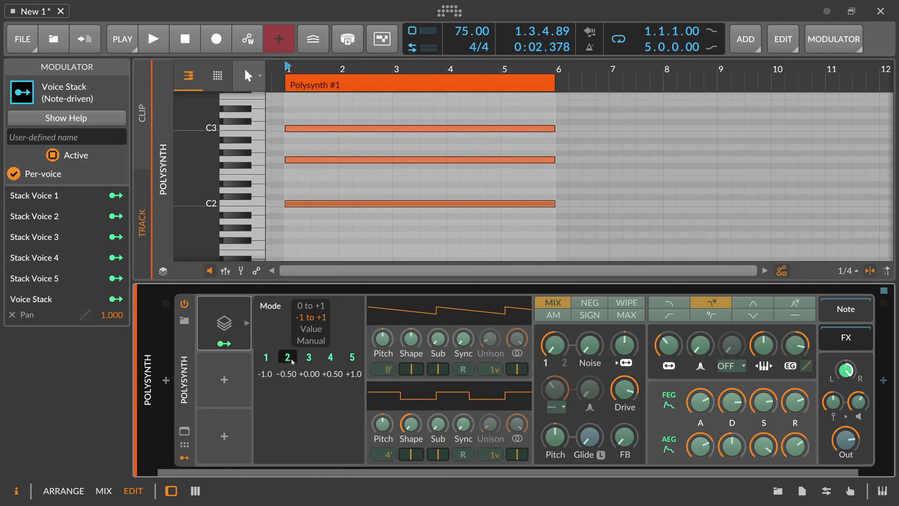
{"action": "left_click", "coordinate": [268, 358]}
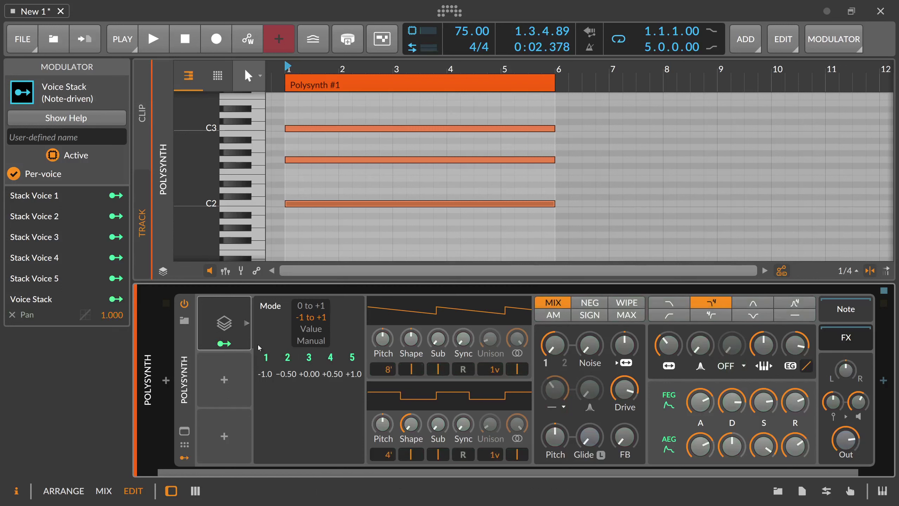
Compare the three stacked notes by selecting G2, C2 and C3 in turn in the piano roll, ending on C2.
{"action": "left_click", "coordinate": [357, 149]}
{"action": "left_click", "coordinate": [354, 160]}
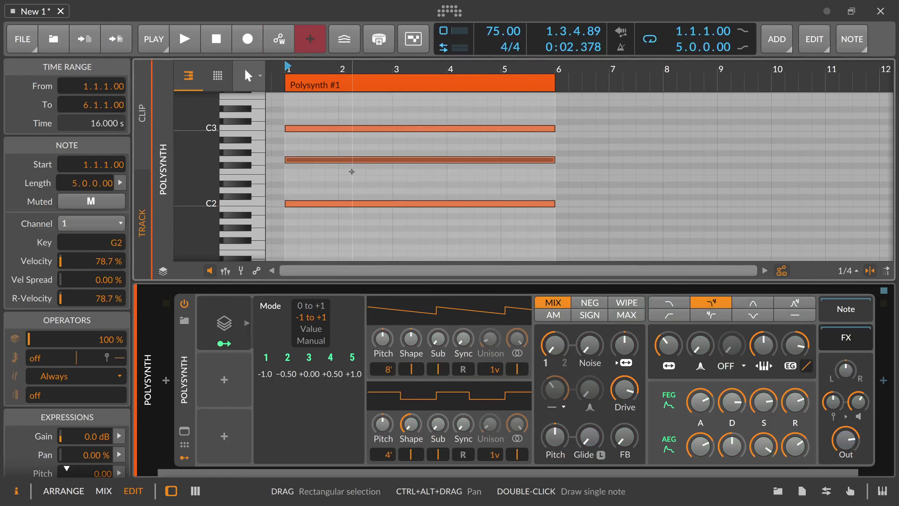
{"action": "left_click_drag", "start_coordinate": [339, 183], "coordinate": [346, 141]}
{"action": "left_click", "coordinate": [336, 204]}
{"action": "left_click", "coordinate": [348, 128]}
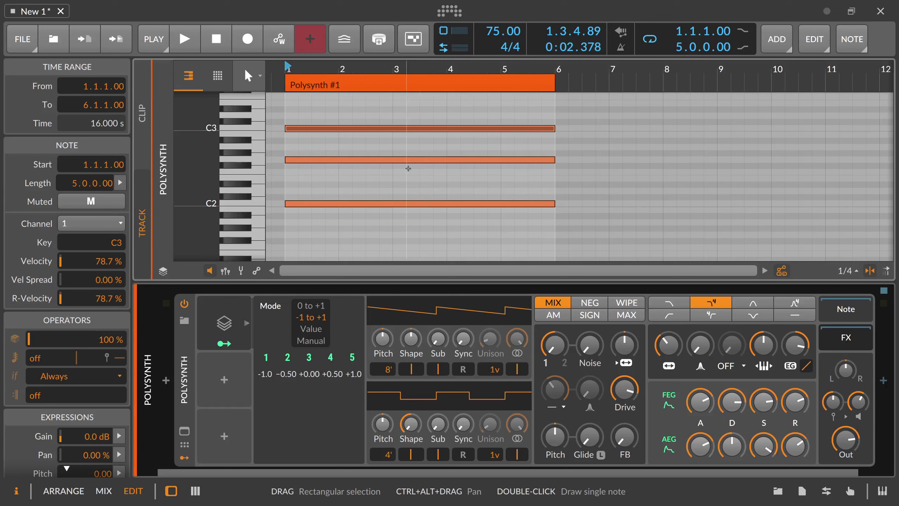
{"action": "left_click_drag", "start_coordinate": [321, 177], "coordinate": [321, 153]}
{"action": "left_click", "coordinate": [327, 128]}
{"action": "left_click_drag", "start_coordinate": [333, 114], "coordinate": [331, 169]}
{"action": "left_click", "coordinate": [326, 204]}
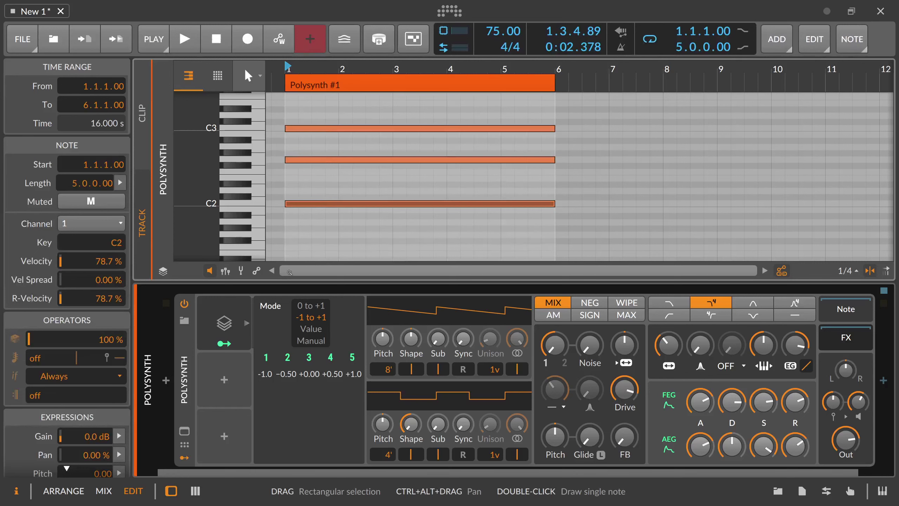
Add a Random modulator to the Polysynth's second modulator slot and expand its controls.
{"action": "left_click", "coordinate": [224, 379]}
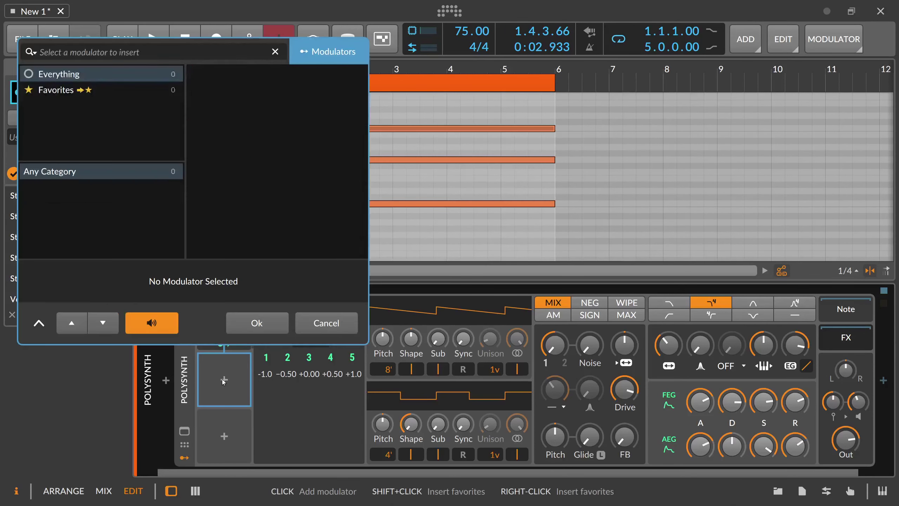
{"action": "type", "text": "rand"}
{"action": "key", "text": "Return"}
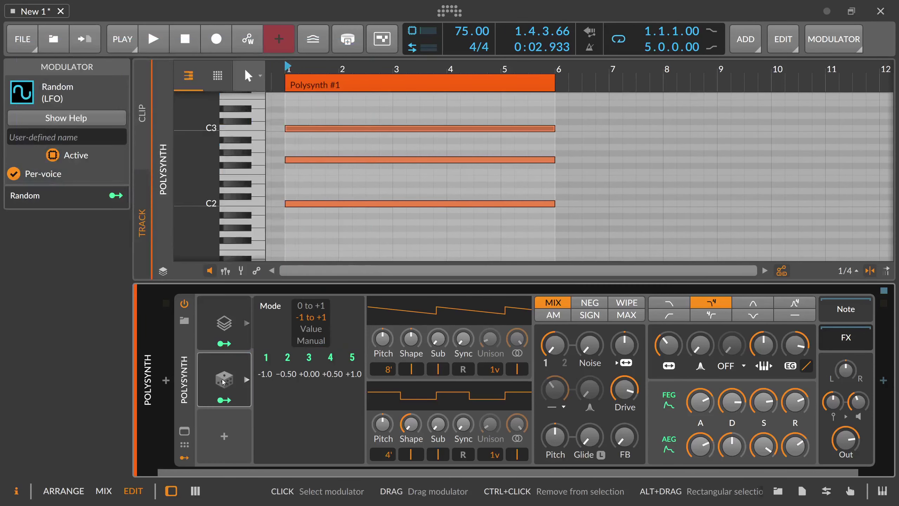
{"action": "left_click", "coordinate": [223, 382]}
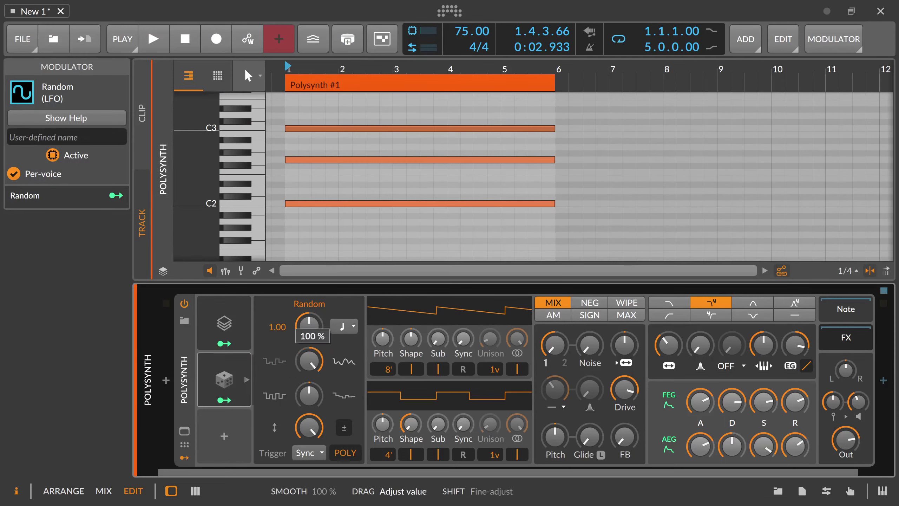
Set the Random modulator's rate unit to Hertz and map it to the filter frequency with an amount of 16.89.
{"action": "left_click", "coordinate": [344, 325]}
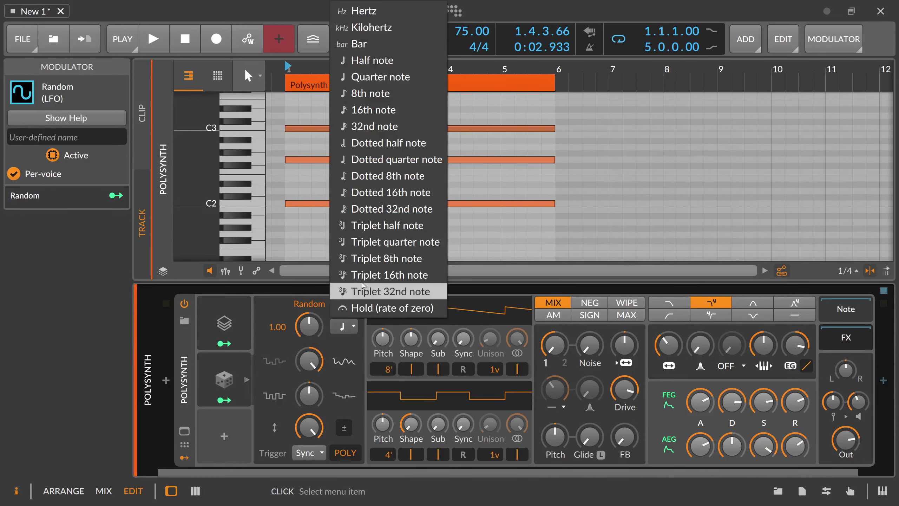
{"action": "left_click", "coordinate": [350, 10]}
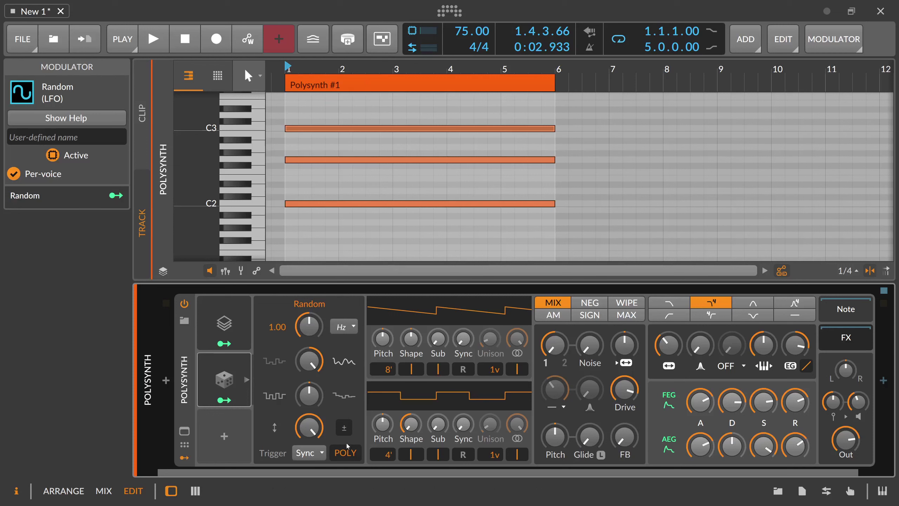
{"action": "left_click", "coordinate": [224, 399]}
{"action": "left_click_drag", "start_coordinate": [668, 344], "coordinate": [669, 311]}
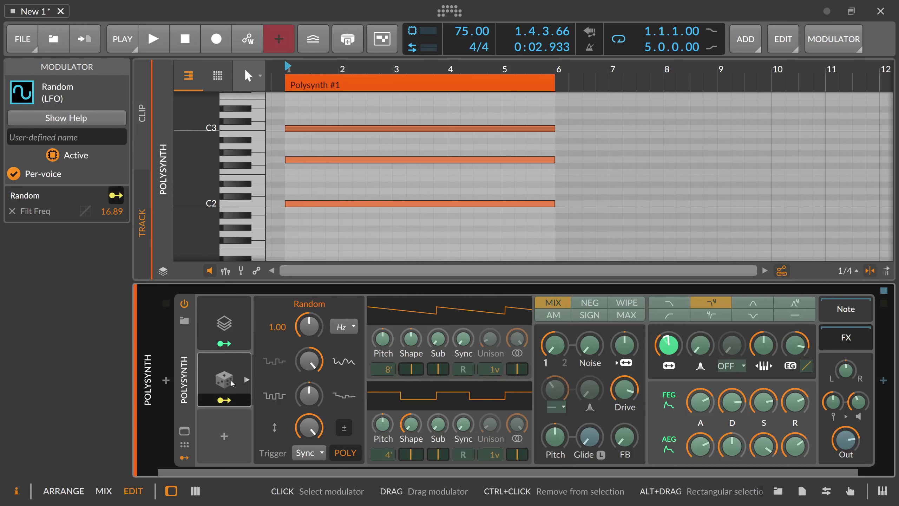
Play the clip while viewing the Polysynth's active voices and the per-voice Random modulation, and stop playback.
{"action": "key", "text": "space"}
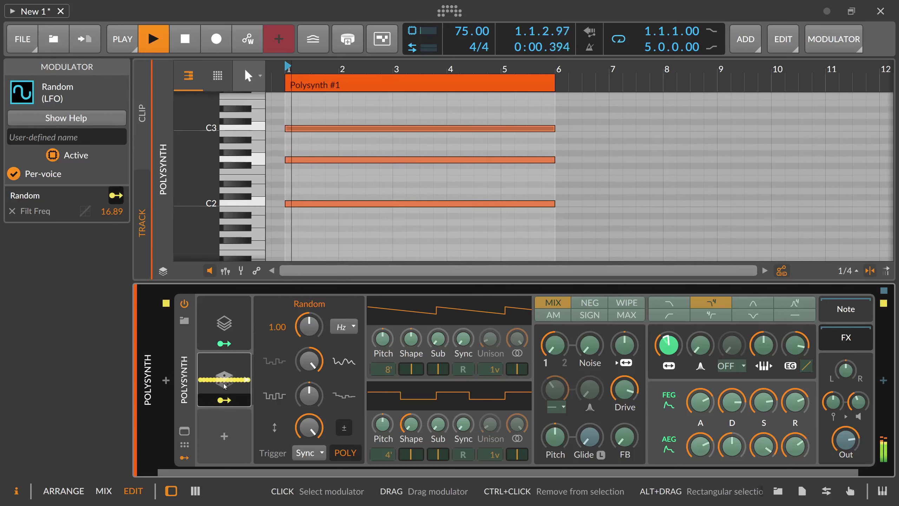
{"action": "left_click", "coordinate": [191, 384]}
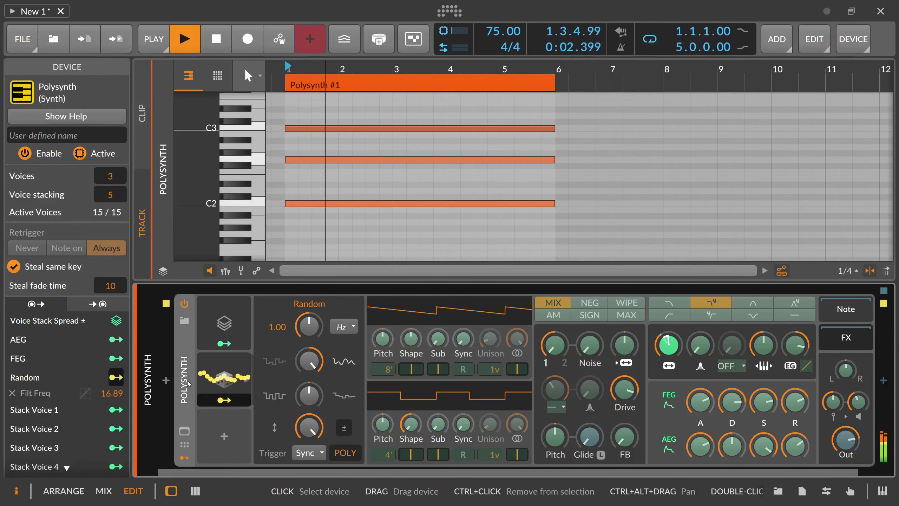
{"action": "key", "text": "space"}
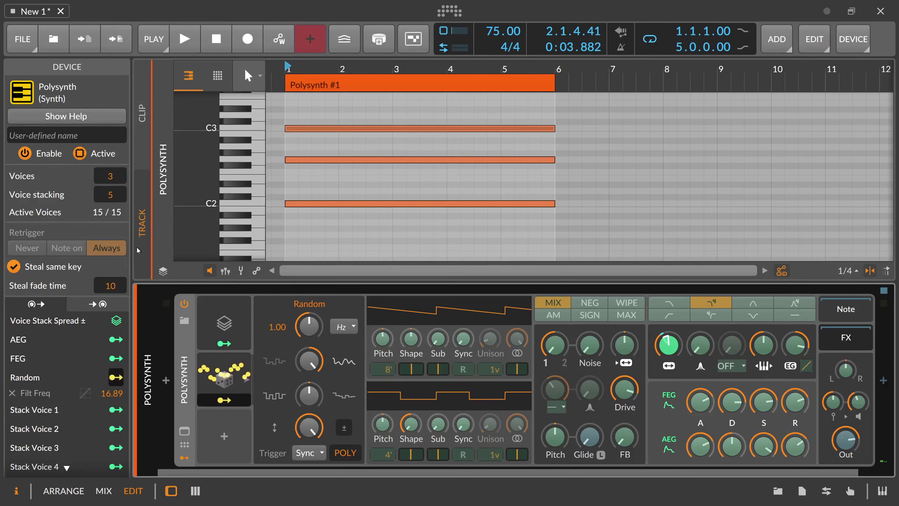
{"action": "left_click_drag", "start_coordinate": [307, 144], "coordinate": [297, 166]}
{"action": "left_click", "coordinate": [311, 129]}
{"action": "left_click", "coordinate": [299, 204]}
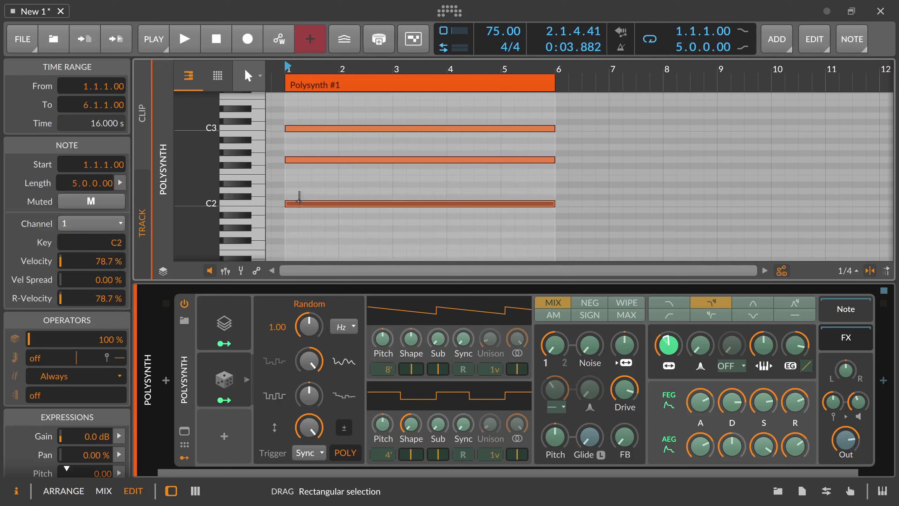
{"action": "left_click", "coordinate": [224, 374]}
{"action": "left_click", "coordinate": [189, 382]}
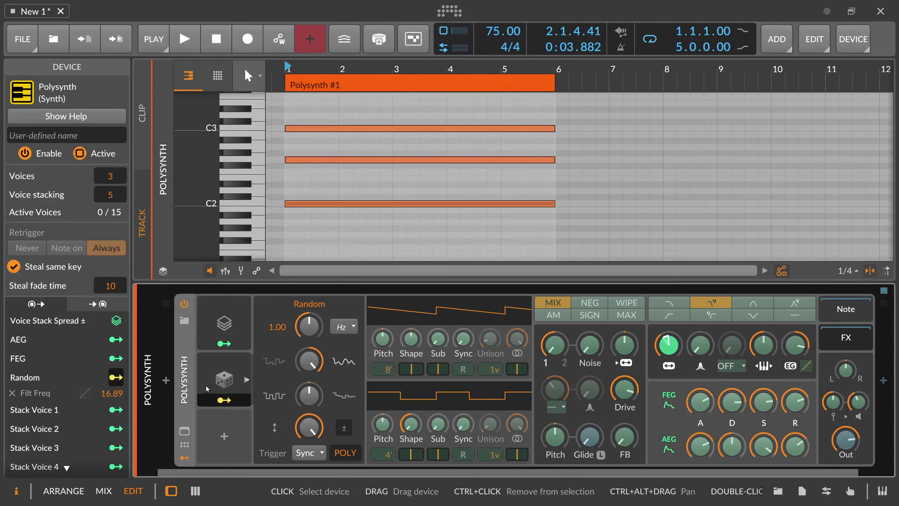
{"action": "left_click", "coordinate": [221, 399]}
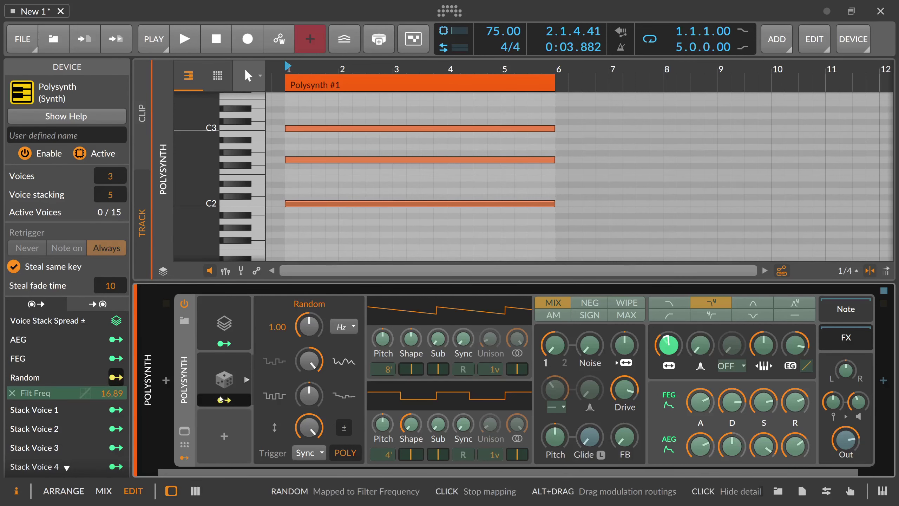
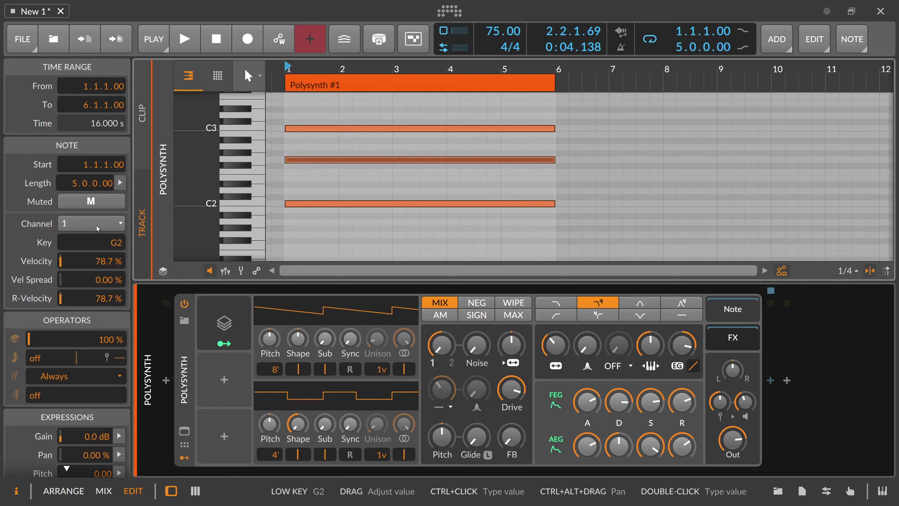
Set the G2 note's channel to 2 and check the channel choices of the C3 note without changing them.
{"action": "left_click", "coordinate": [92, 223]}
{"action": "left_click", "coordinate": [101, 239]}
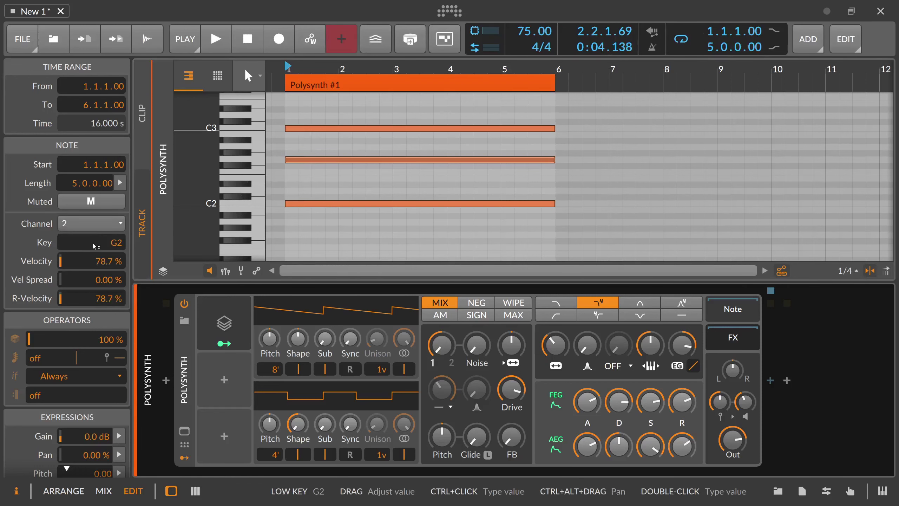
{"action": "left_click", "coordinate": [319, 128]}
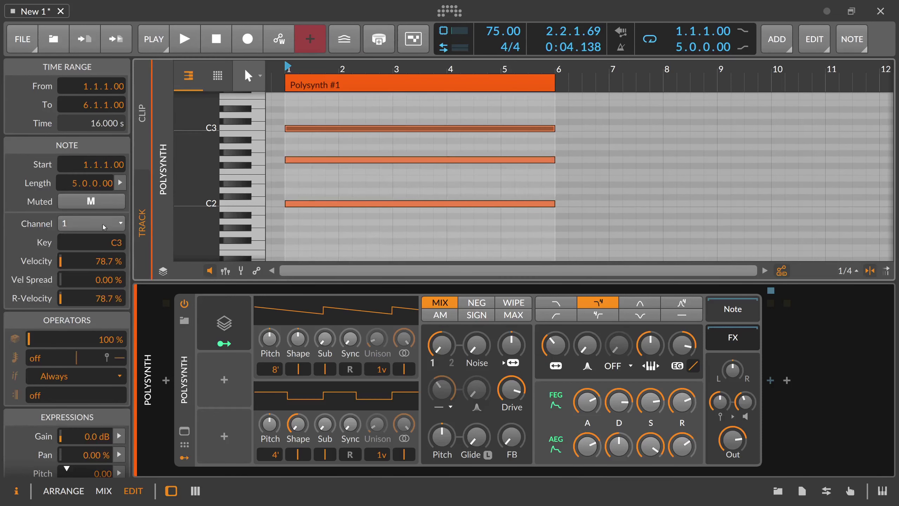
{"action": "left_click", "coordinate": [104, 227]}
{"action": "key", "text": "Escape"}
Add a Channel-16 modulator to the Polysynth's second modulator slot and expand its channel outputs.
{"action": "left_click", "coordinate": [225, 380]}
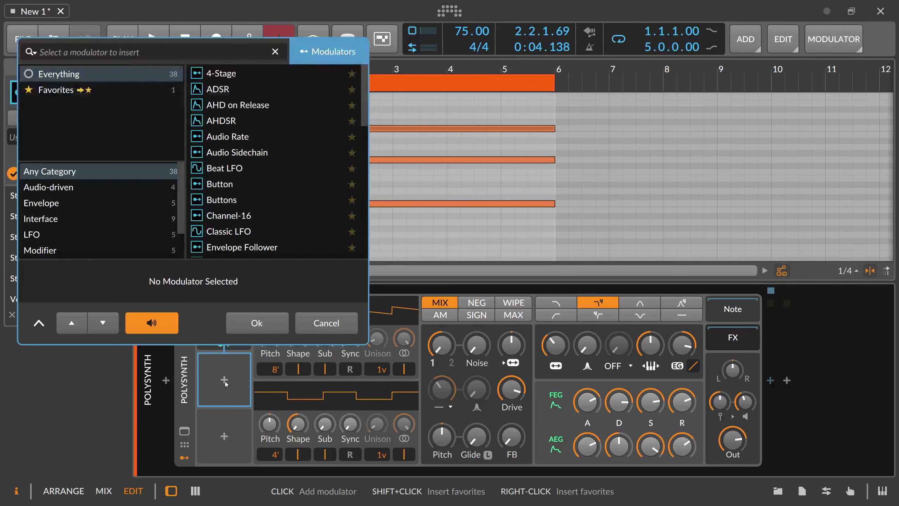
{"action": "type", "text": "chann"}
{"action": "key", "text": "Return"}
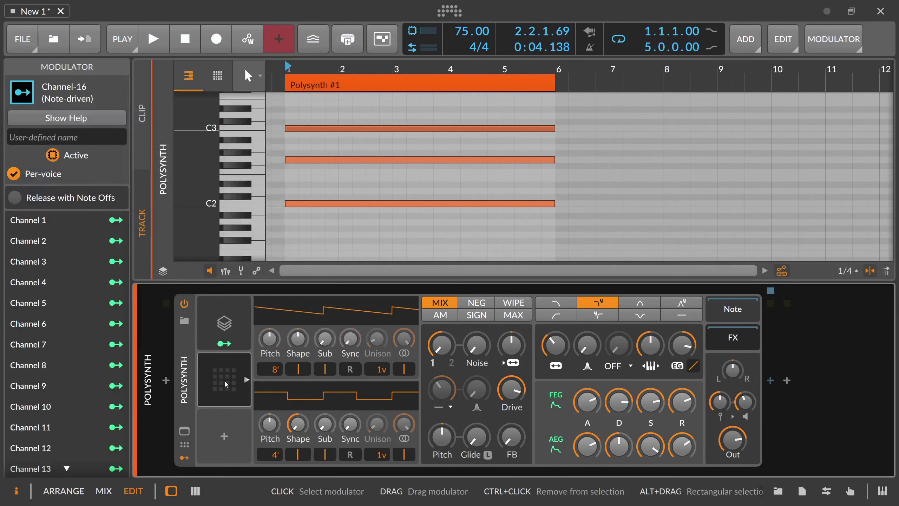
{"action": "left_click", "coordinate": [224, 380]}
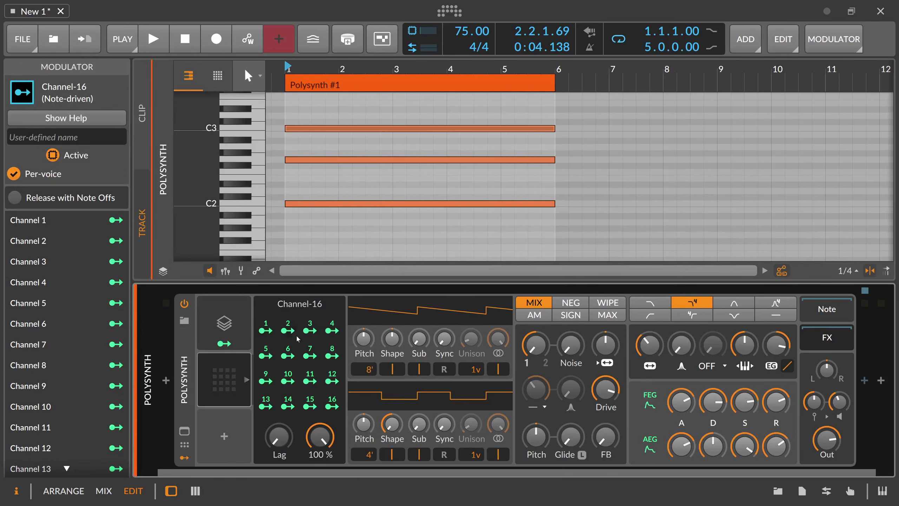
Map the Channel-16 modulator's Channel 2 to the filter frequency with an amount of 51.33 and select the G2 note.
{"action": "left_click", "coordinate": [288, 330]}
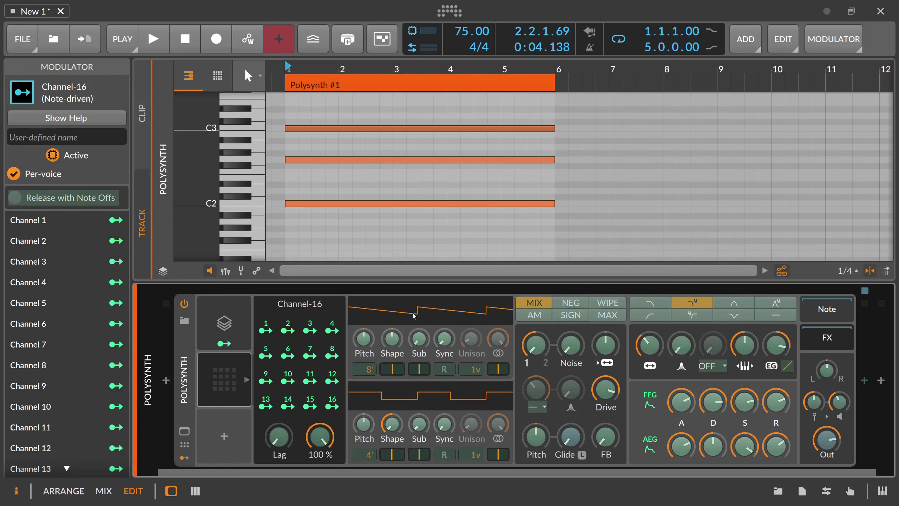
{"action": "left_click_drag", "start_coordinate": [650, 344], "coordinate": [650, 348]}
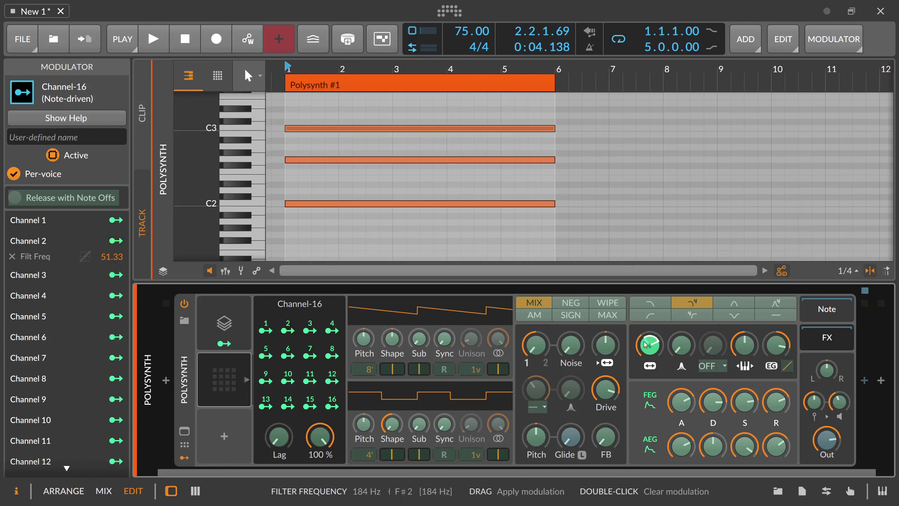
{"action": "left_click", "coordinate": [338, 160]}
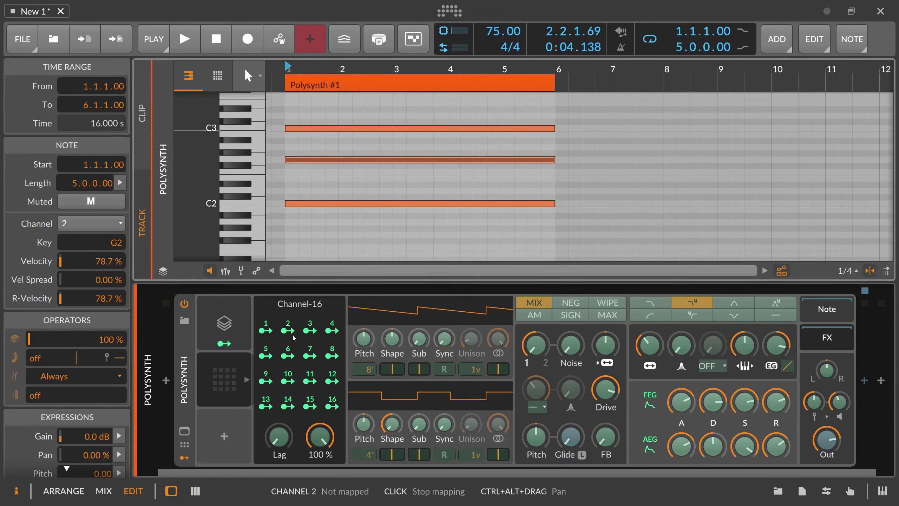
Add a Voice Stack modulator to the Polysynth's third modulator slot and set its distribution mode to Manual.
{"action": "left_click", "coordinate": [225, 436]}
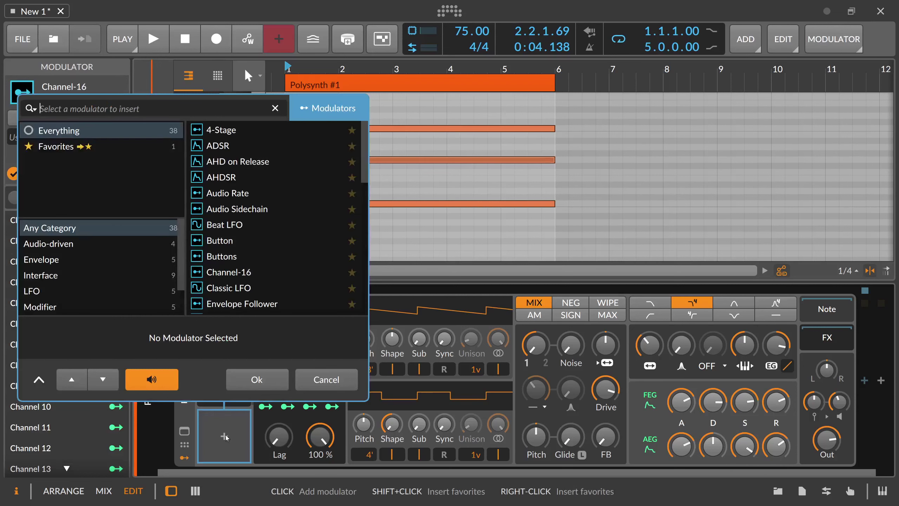
{"action": "type", "text": "voice"}
{"action": "key", "text": "Down"}
{"action": "key", "text": "Return"}
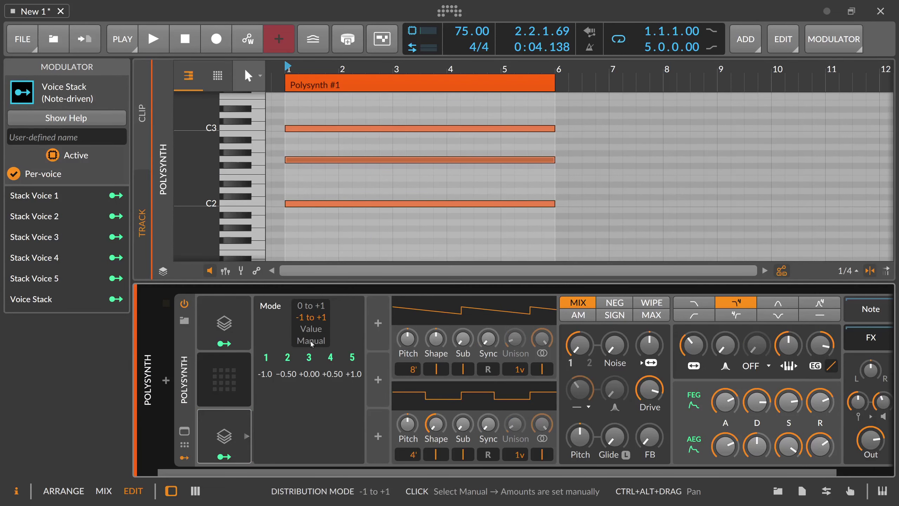
{"action": "left_click", "coordinate": [311, 341]}
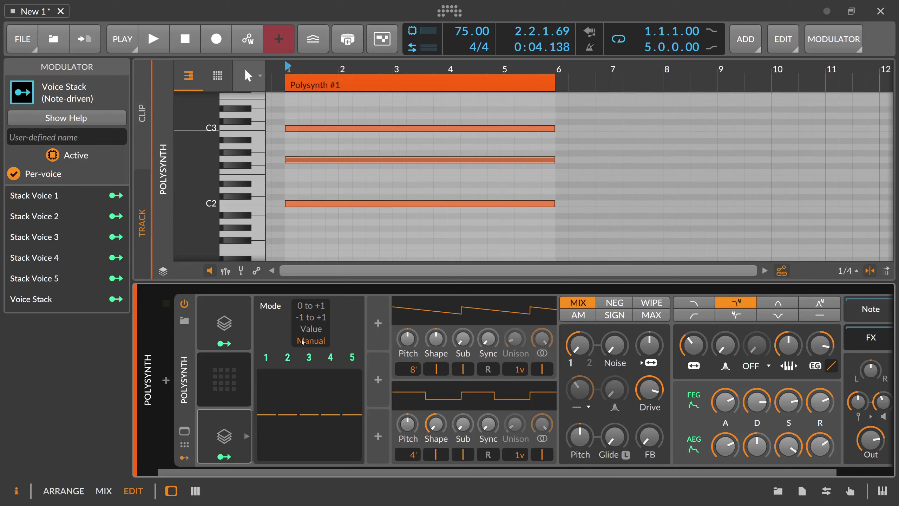
{"action": "mouse_move", "coordinate": [270, 414]}
{"action": "left_mouse_down"}
{"action": "mouse_move", "coordinate": [271, 400]}
{"action": "mouse_move", "coordinate": [267, 412]}
{"action": "mouse_move", "coordinate": [287, 404]}
{"action": "mouse_move", "coordinate": [288, 392]}
{"action": "mouse_move", "coordinate": [287, 414]}
{"action": "left_mouse_up"}
Map Stack Voice 3 of the new Voice Stack modulator to the filter frequency with an amount of 47.33.
{"action": "left_click", "coordinate": [311, 361]}
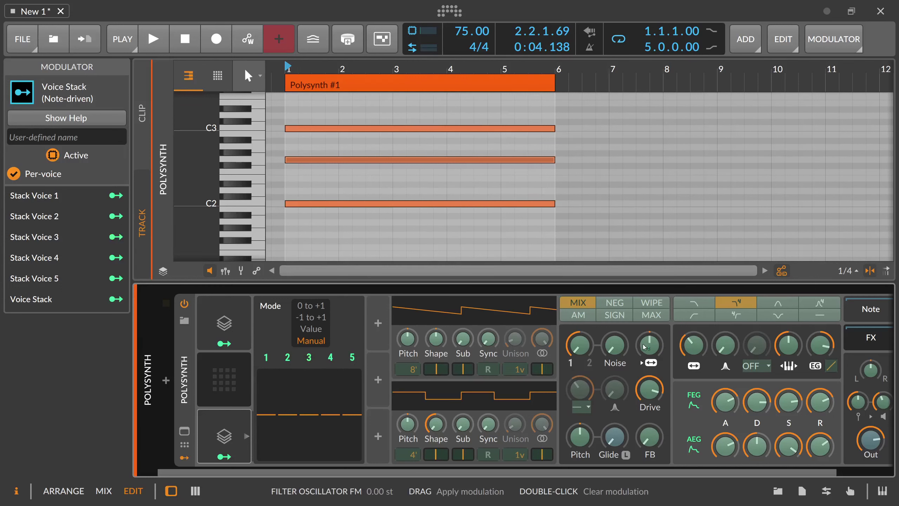
{"action": "left_click_drag", "start_coordinate": [693, 346], "coordinate": [693, 336]}
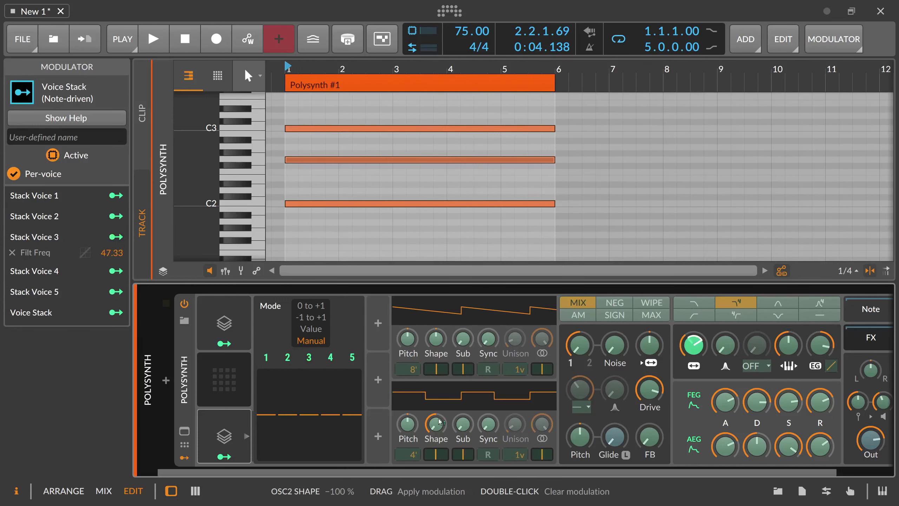
{"action": "left_click", "coordinate": [306, 359]}
Map the Channel-16 modulator's Channel 2 to the Voice Stack's voice 3 amount at 0.933 and select all three notes.
{"action": "left_click", "coordinate": [224, 379]}
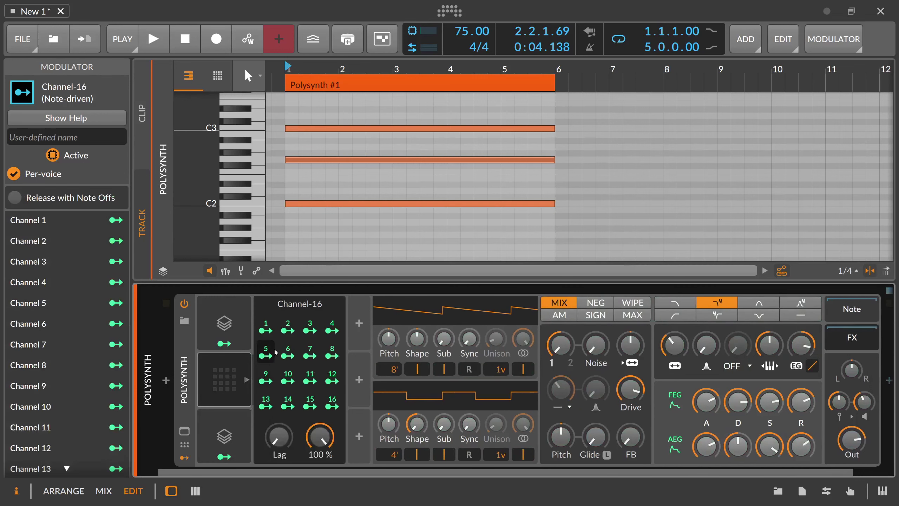
{"action": "left_click", "coordinate": [228, 421]}
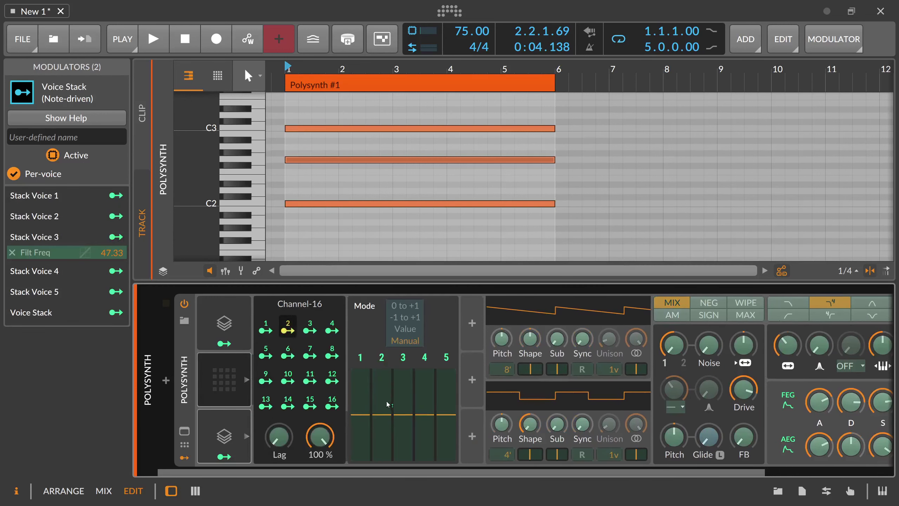
{"action": "mouse_move", "coordinate": [402, 411]}
{"action": "left_mouse_down"}
{"action": "mouse_move", "coordinate": [403, 375]}
{"action": "mouse_move", "coordinate": [403, 411]}
{"action": "left_mouse_up"}
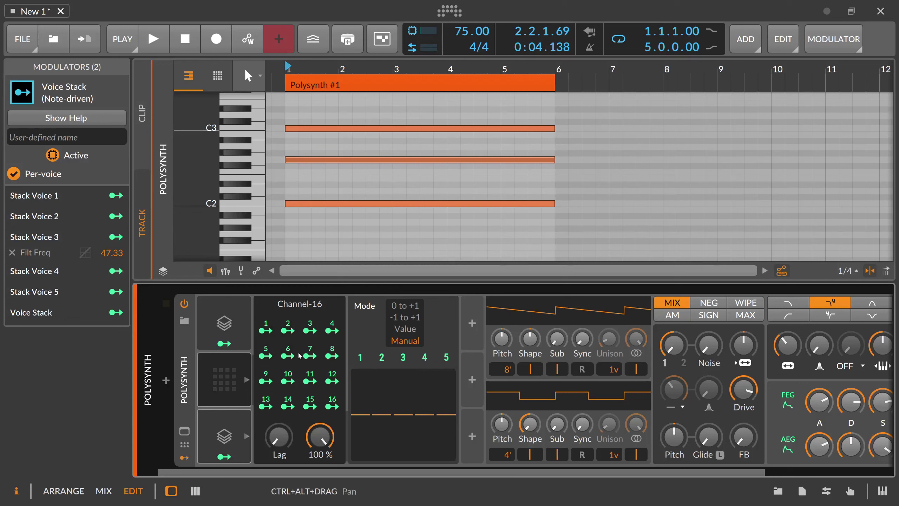
{"action": "left_click", "coordinate": [332, 182]}
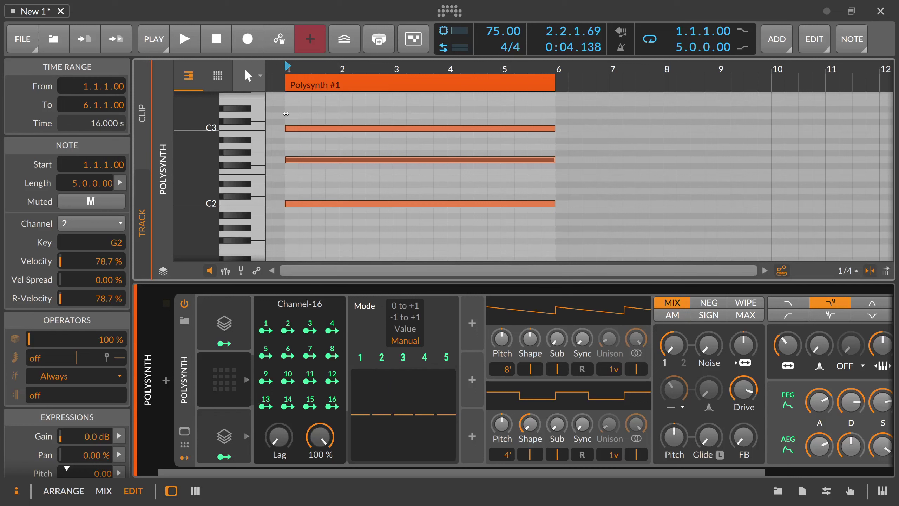
{"action": "left_click_drag", "start_coordinate": [301, 114], "coordinate": [297, 244]}
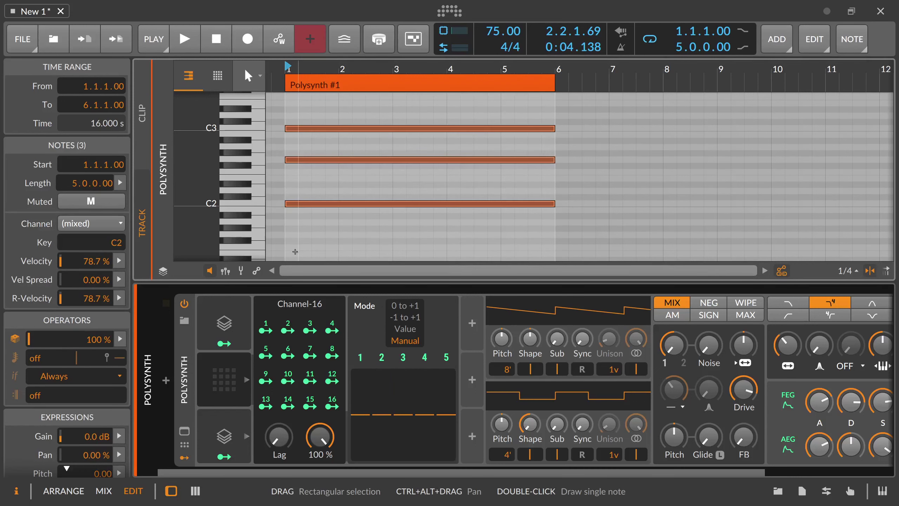
Delete the Channel-16 modulator and move the lower Voice Stack modulator into the freed second slot.
{"action": "left_click", "coordinate": [225, 370]}
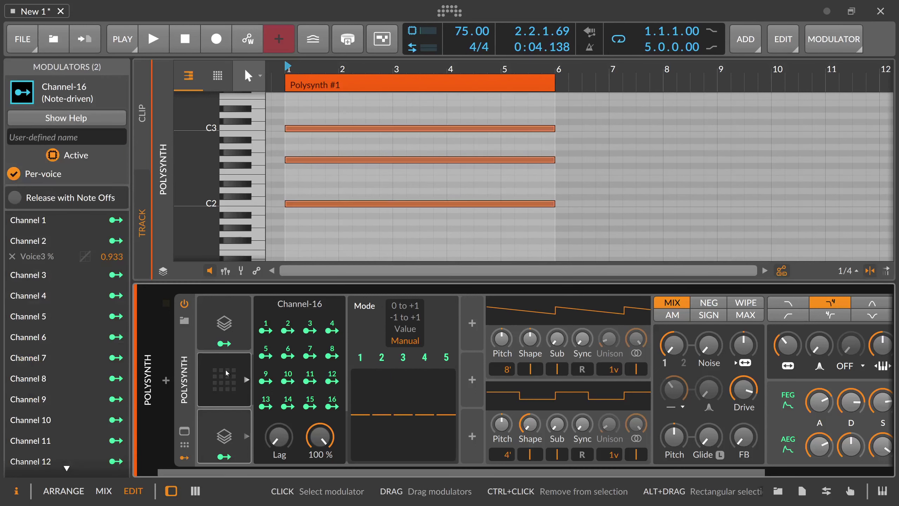
{"action": "key", "text": "Delete"}
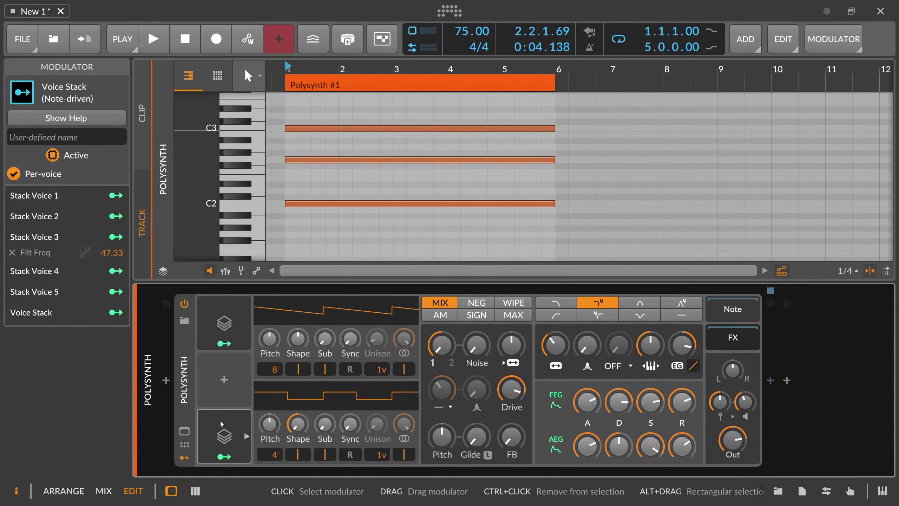
{"action": "left_click_drag", "start_coordinate": [221, 423], "coordinate": [228, 376]}
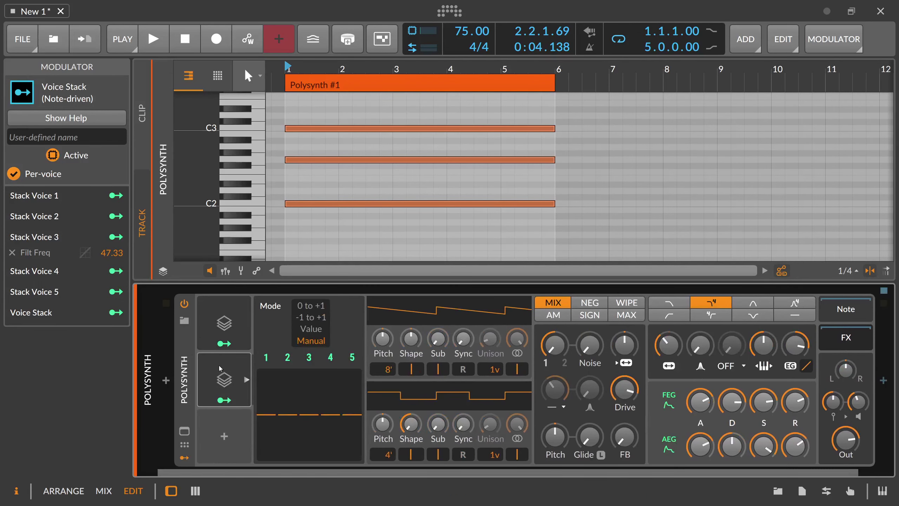
Try the Value and -1 to +1 distribution modes on the second Voice Stack modulator and set it to 0 to +1.
{"action": "left_click", "coordinate": [307, 331]}
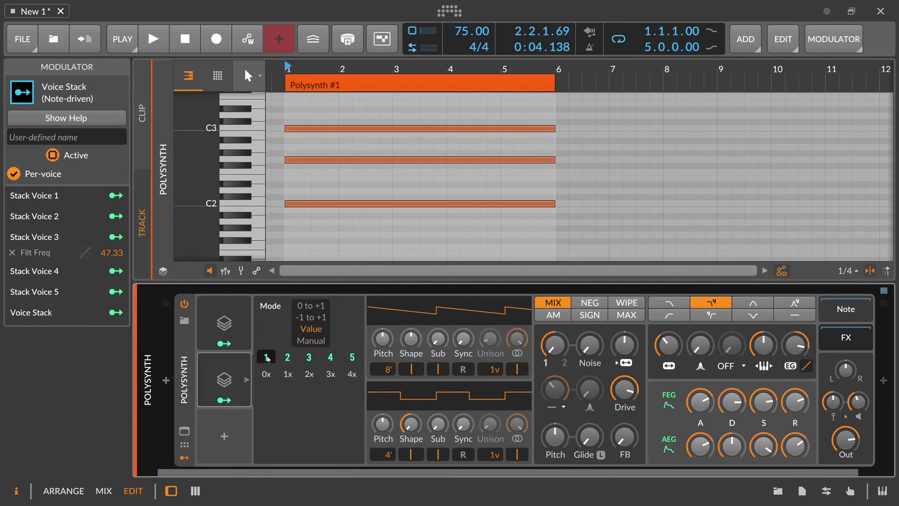
{"action": "left_click", "coordinate": [307, 318]}
{"action": "left_click", "coordinate": [311, 308]}
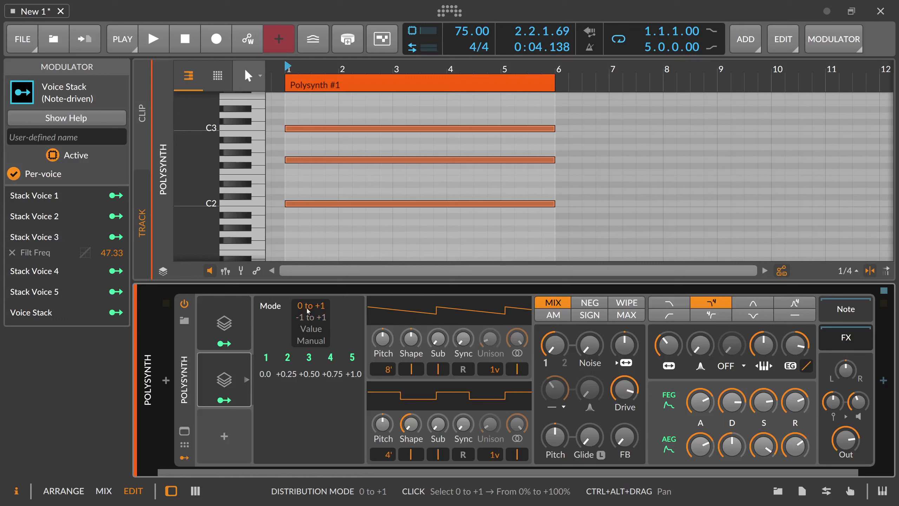
Try mapping the first Voice Stack modulator to the oscillator 1/2 mix at 1.000 and clear that mapping.
{"action": "left_click", "coordinate": [233, 328]}
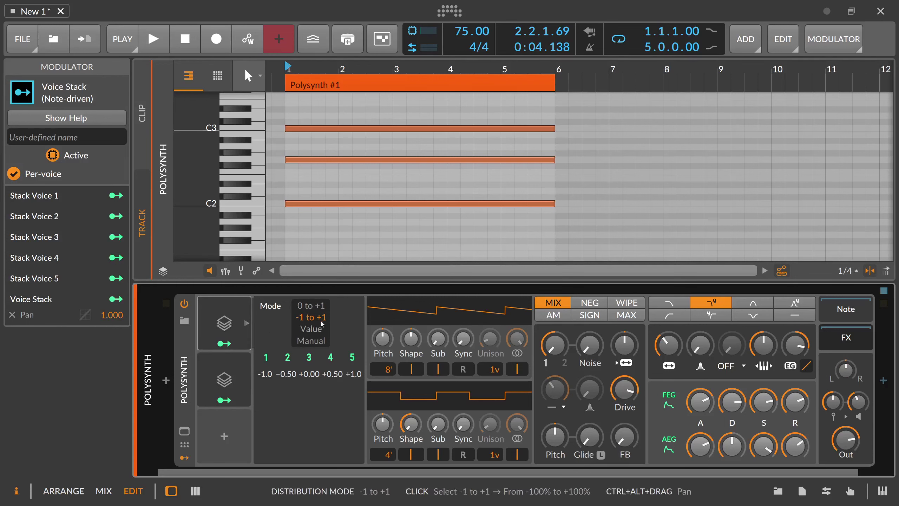
{"action": "left_click", "coordinate": [224, 343]}
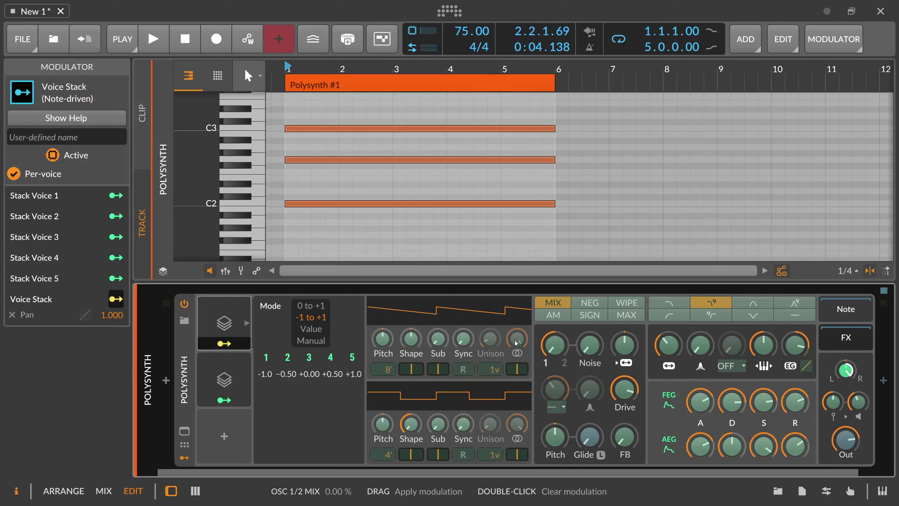
{"action": "mouse_move", "coordinate": [563, 354]}
{"action": "left_mouse_down"}
{"action": "mouse_move", "coordinate": [563, 330]}
{"action": "mouse_move", "coordinate": [549, 360]}
{"action": "left_mouse_up"}
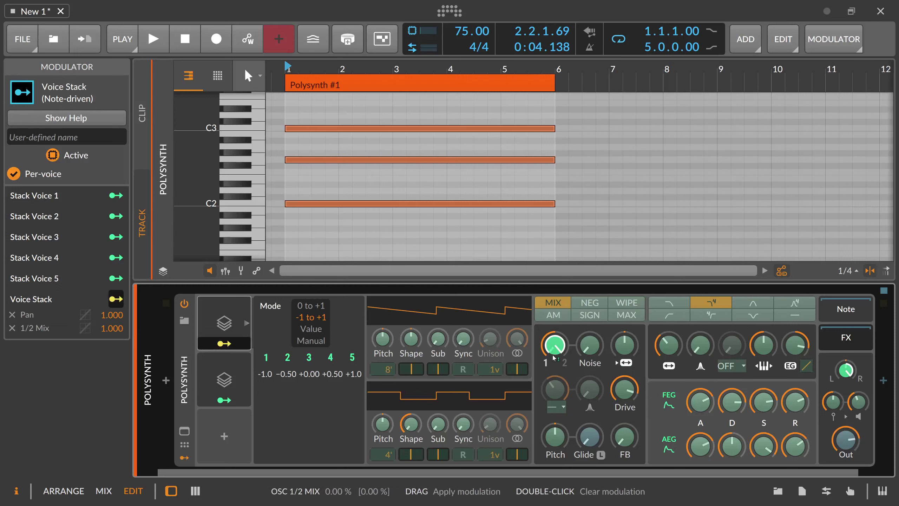
{"action": "double_click", "coordinate": [554, 354]}
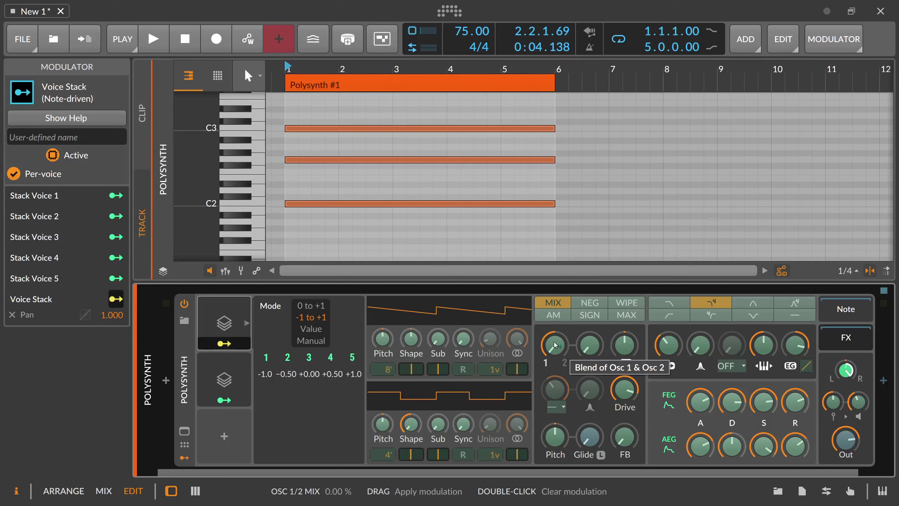
Map the second Voice Stack modulator to the oscillator 1/2 mix with an amount of 1.000.
{"action": "left_click", "coordinate": [239, 402]}
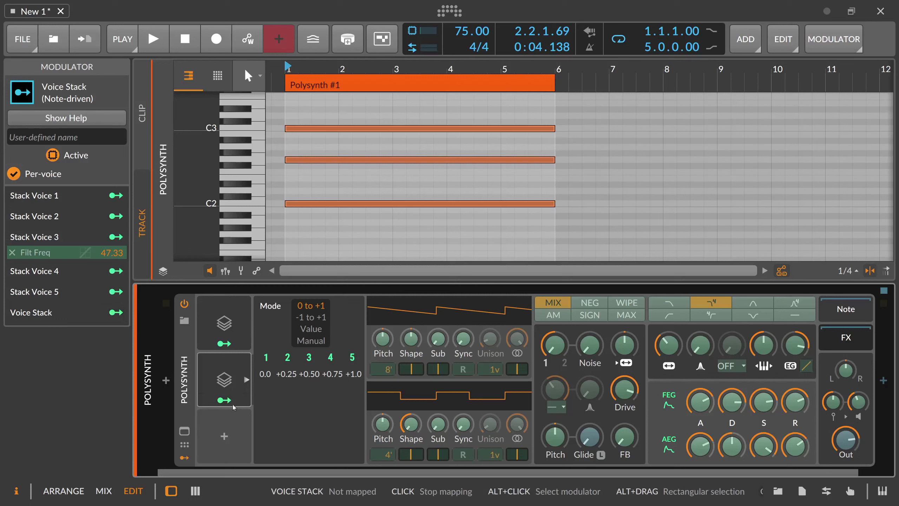
{"action": "left_click", "coordinate": [559, 355]}
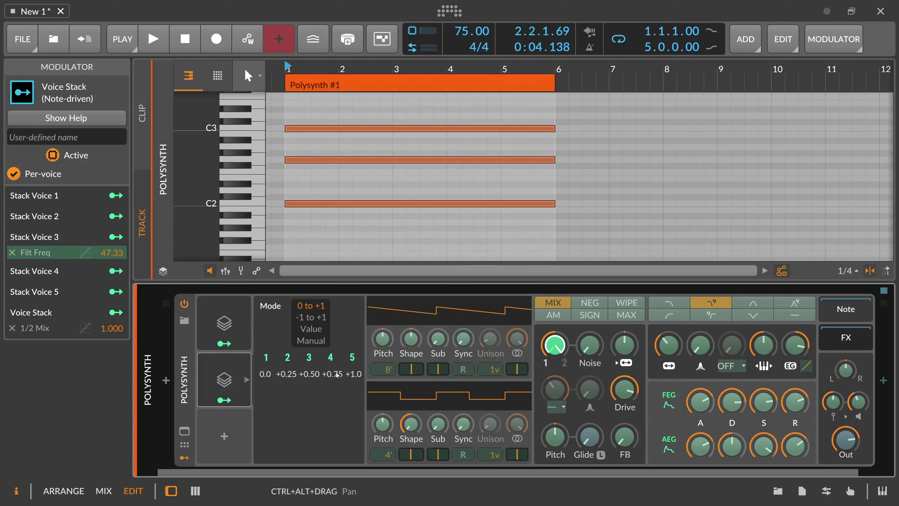
{"action": "left_click", "coordinate": [267, 384]}
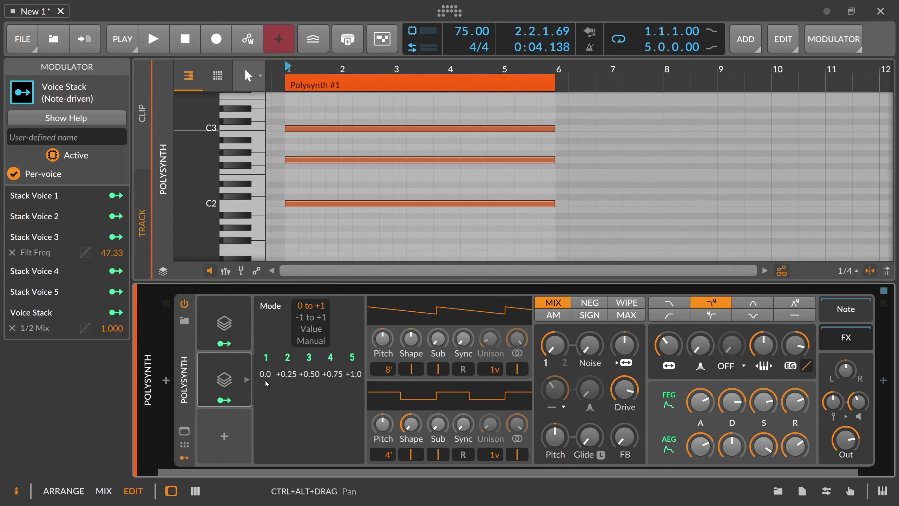
{"action": "left_click", "coordinate": [234, 378]}
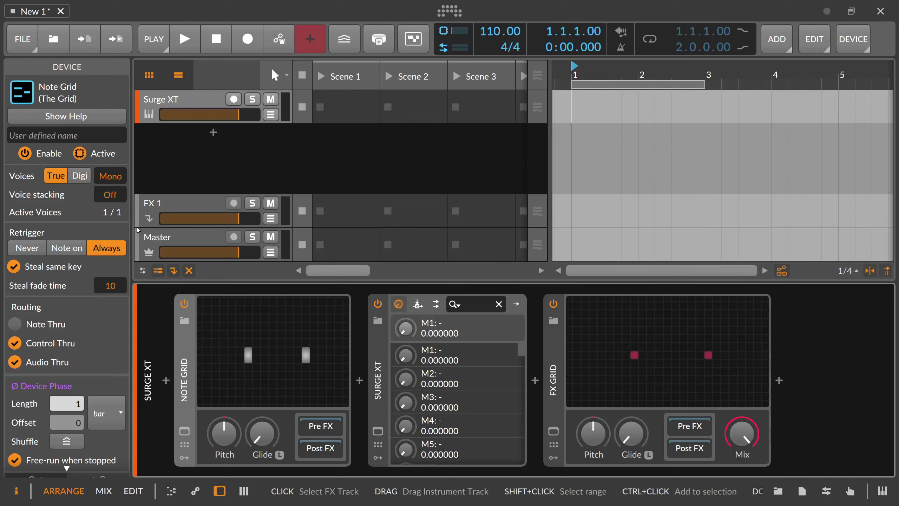
Show and close the Surge XT plug-in window and set the device's Voice Stack Size to 5.
{"action": "left_click", "coordinate": [374, 363]}
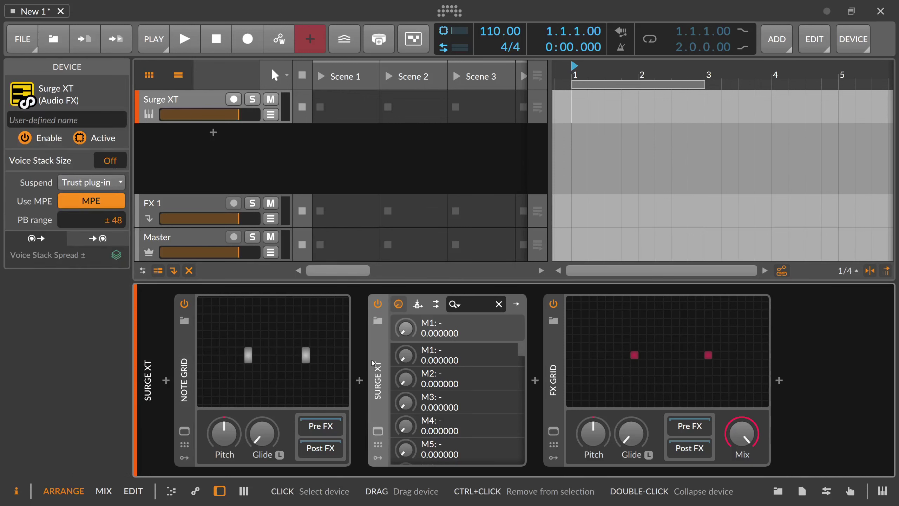
{"action": "left_click", "coordinate": [378, 431]}
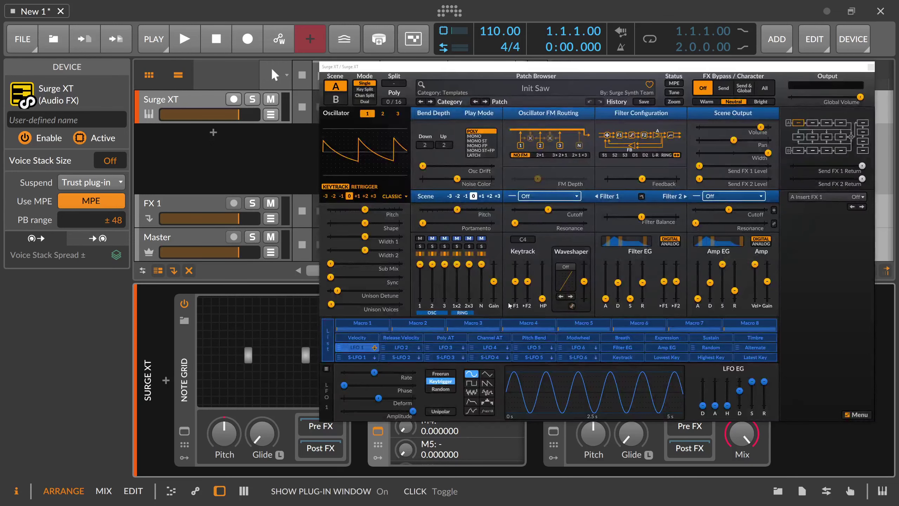
{"action": "left_click_drag", "start_coordinate": [545, 79], "coordinate": [471, 75]}
{"action": "left_click", "coordinate": [802, 74]}
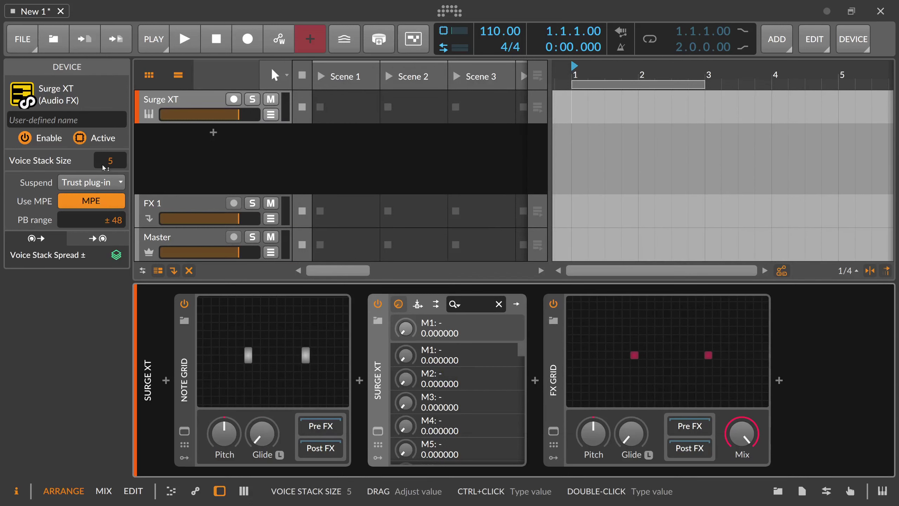
Select the FX Grid device to view its voice settings.
{"action": "left_click", "coordinate": [552, 389]}
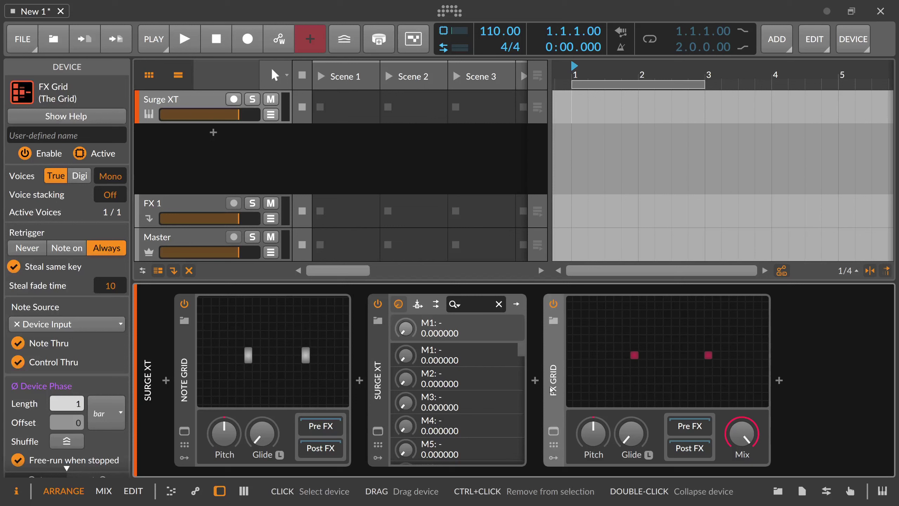